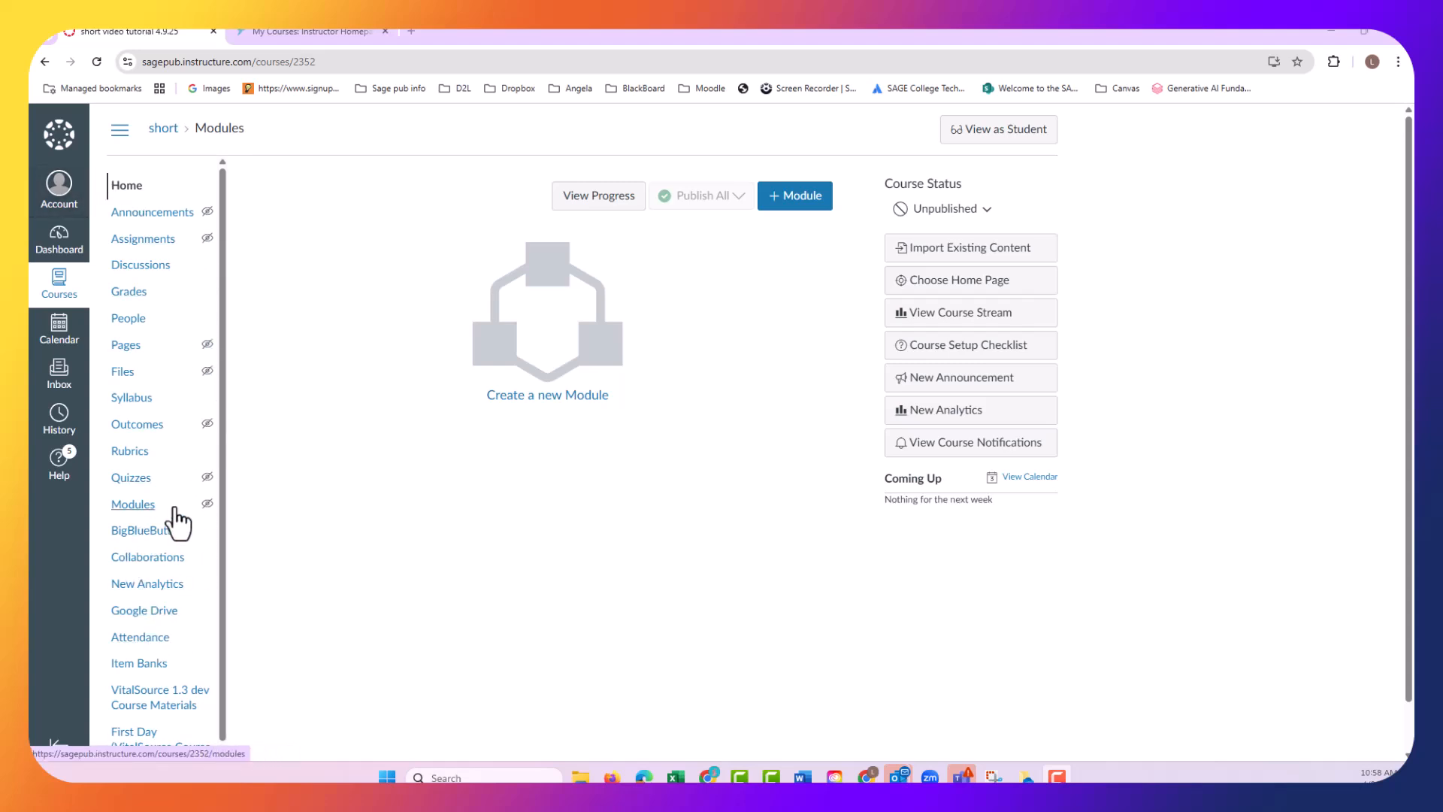
Create a module named "Vantage Video Activities" in the course's Modules area.
left_click(140, 505)
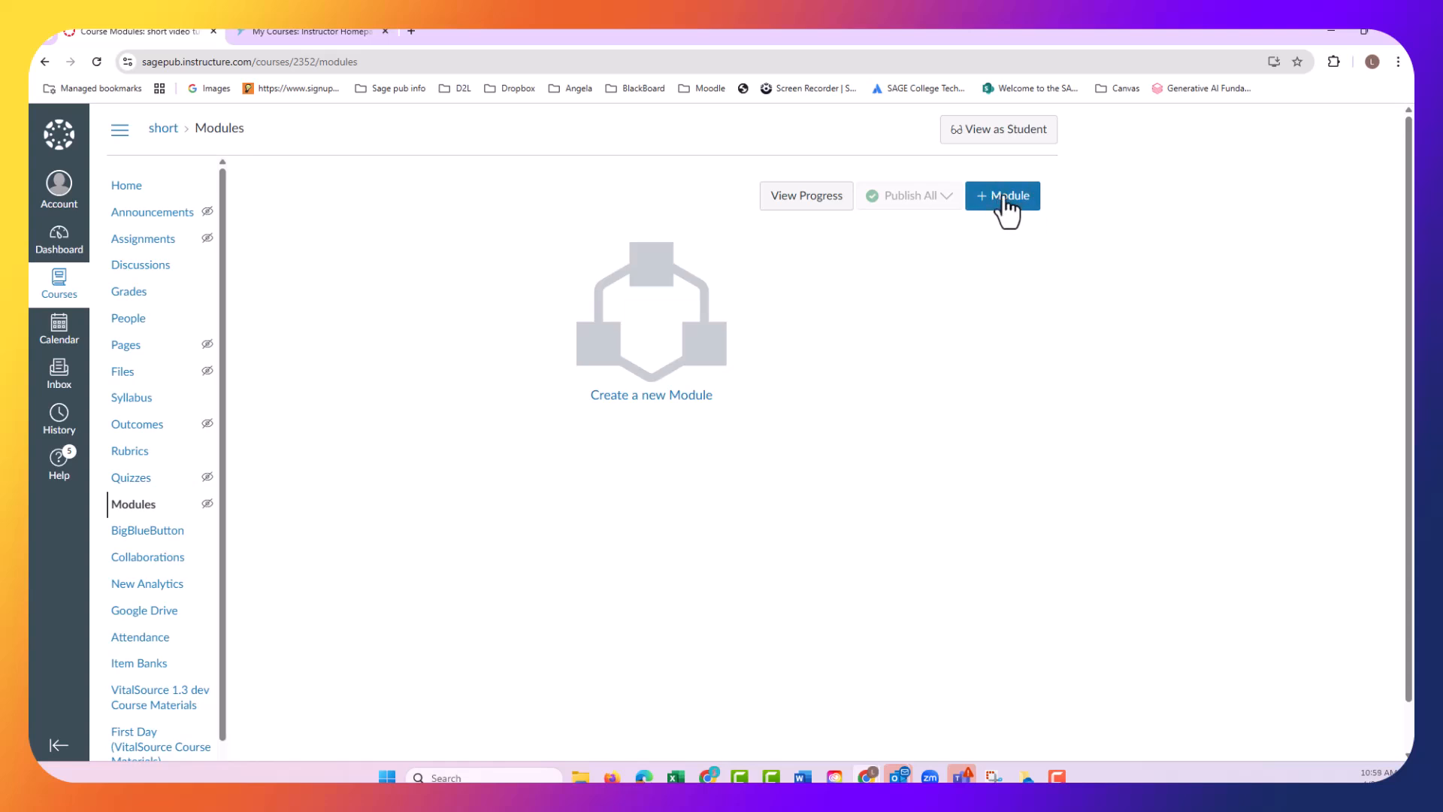
left_click(1005, 197)
left_click(1107, 218)
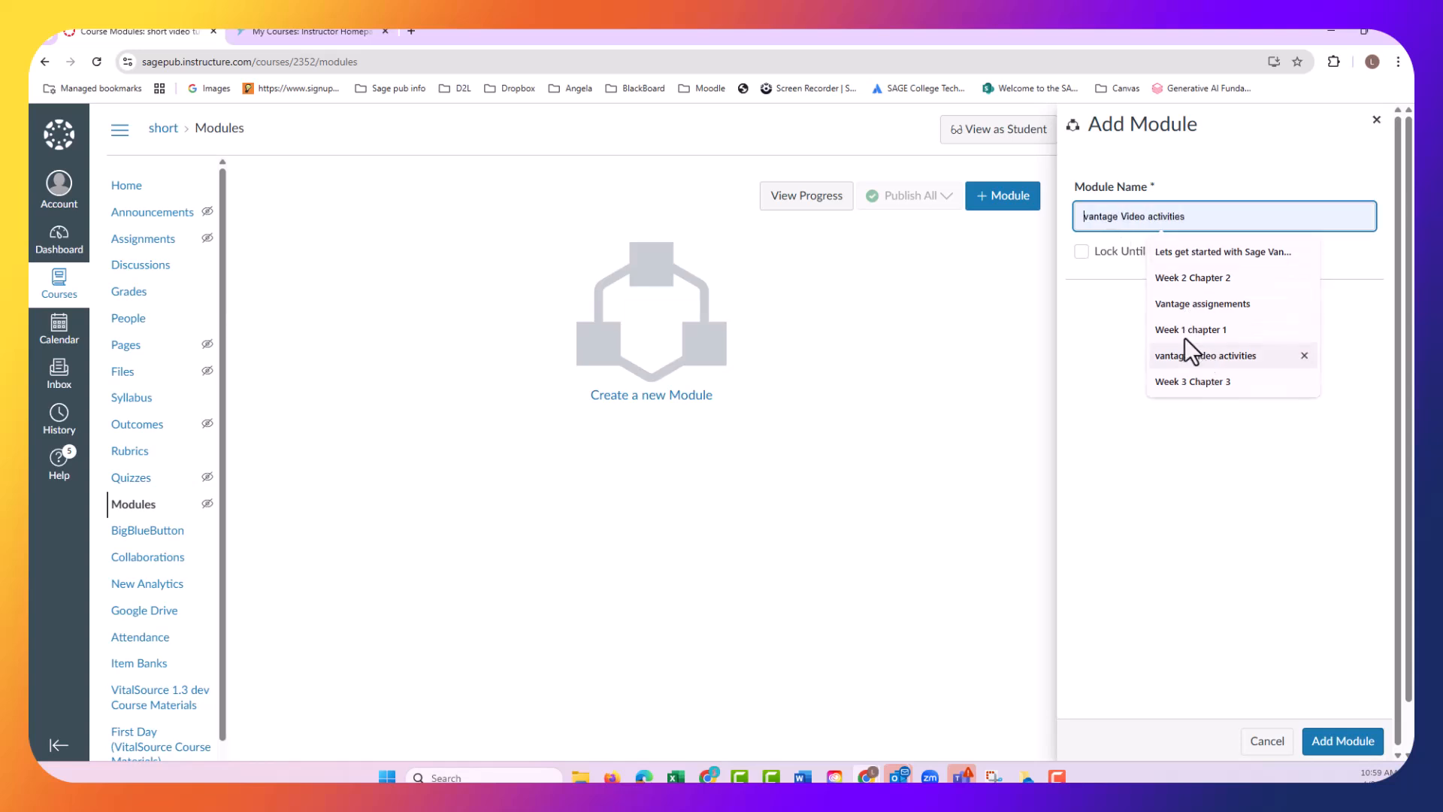
left_click(1199, 357)
key("BackSpace")
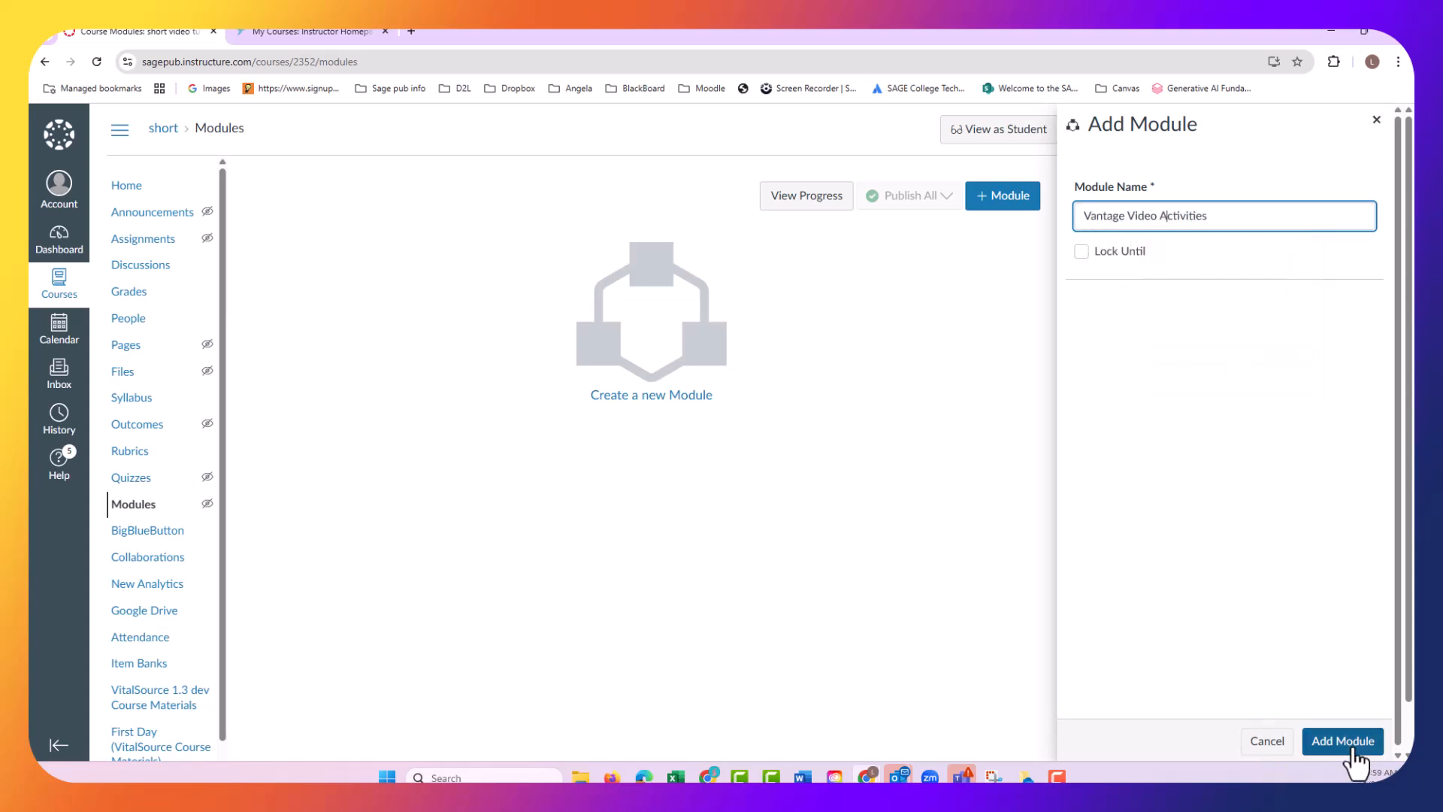
left_click(1352, 747)
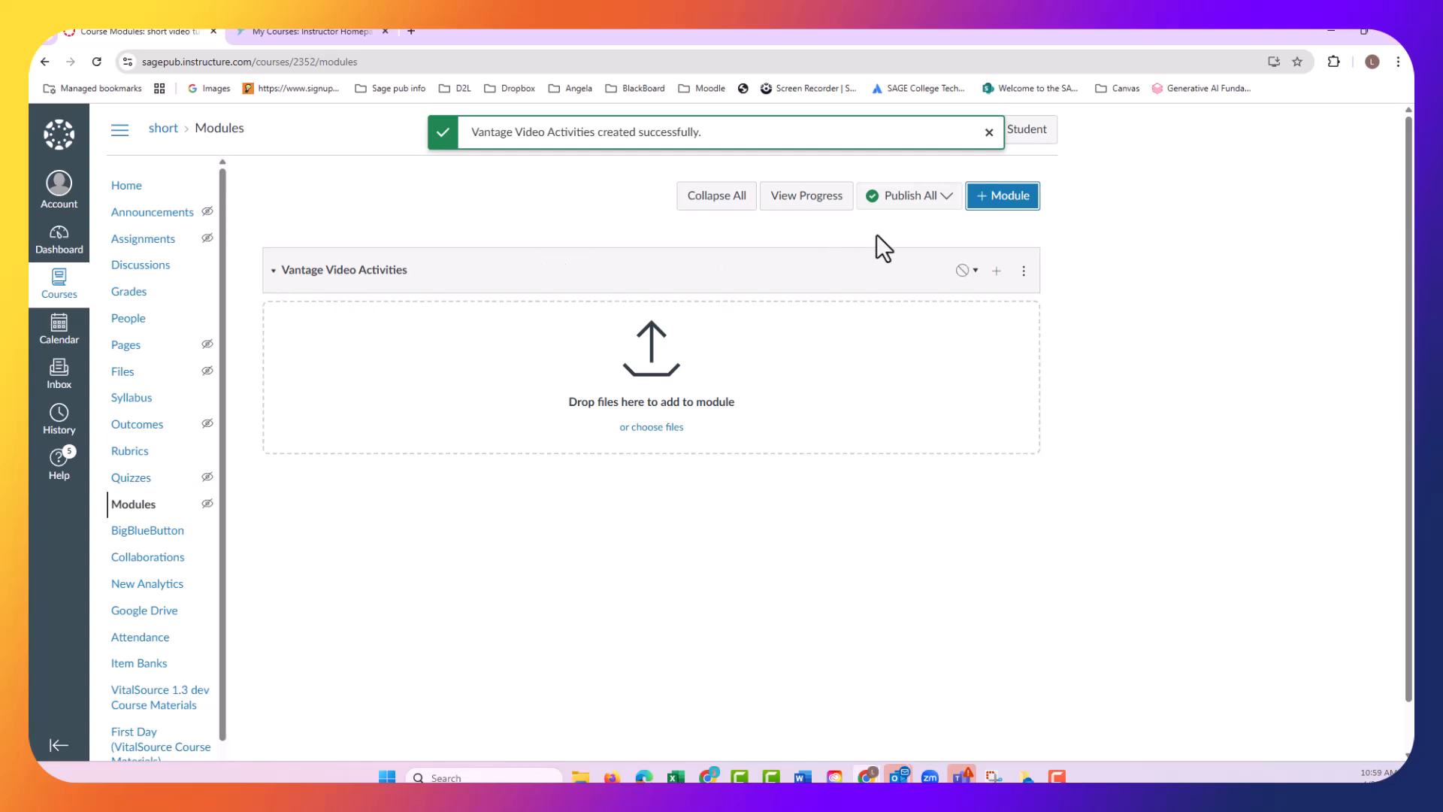
Start adding an External Tool item to the Vantage Video Activities module and launch the SAGE Vantage 1.3 Prod tool.
left_click(996, 271)
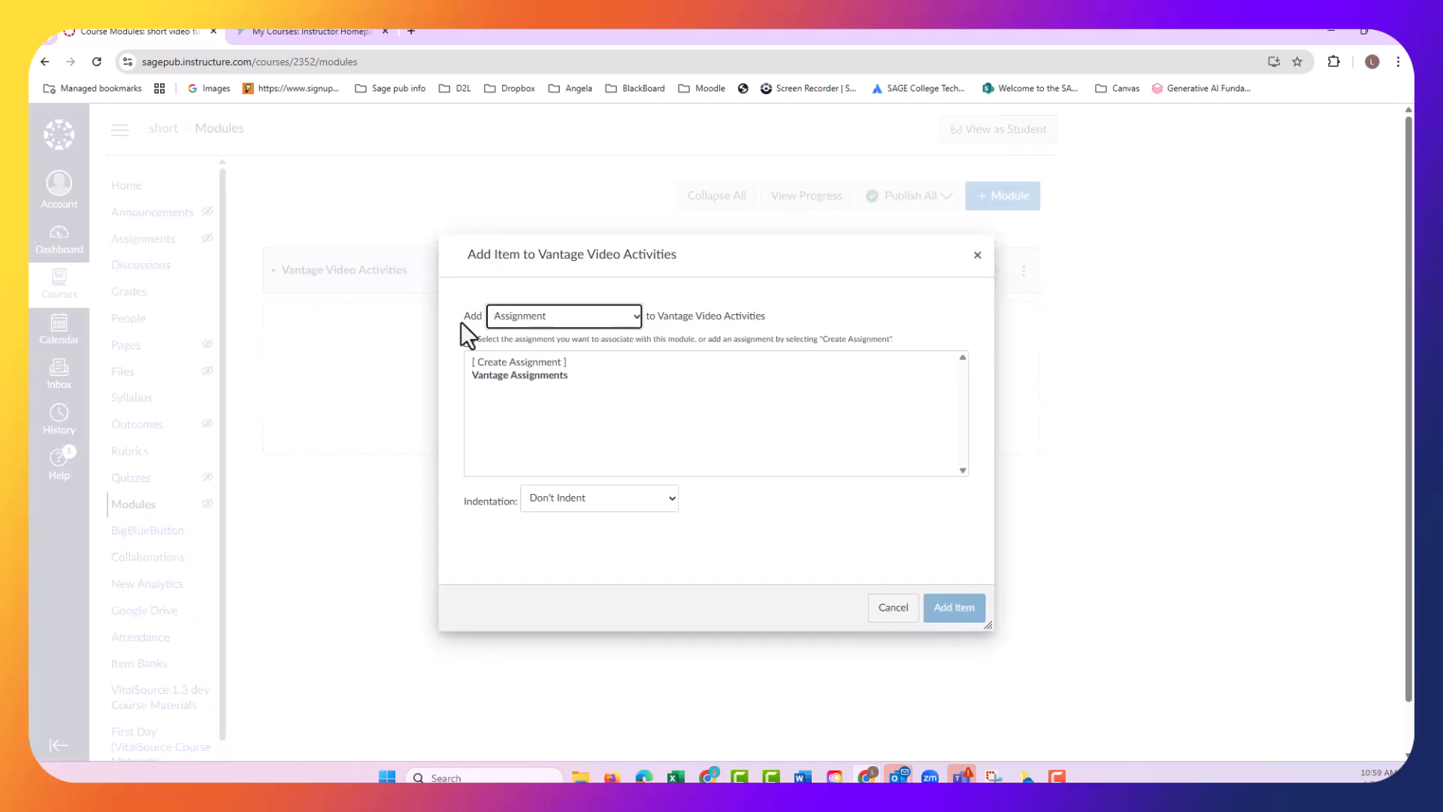
left_click(634, 314)
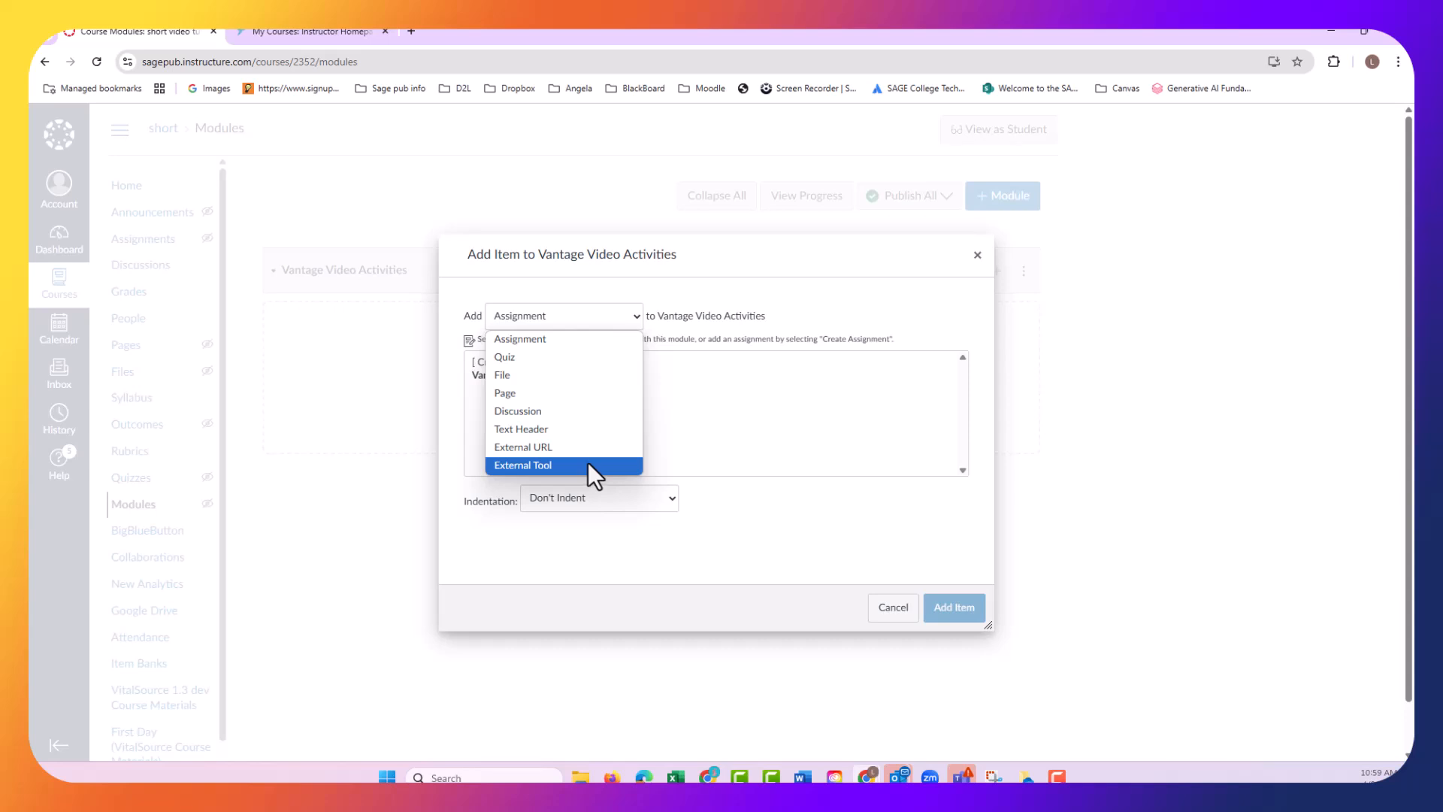
left_click(588, 462)
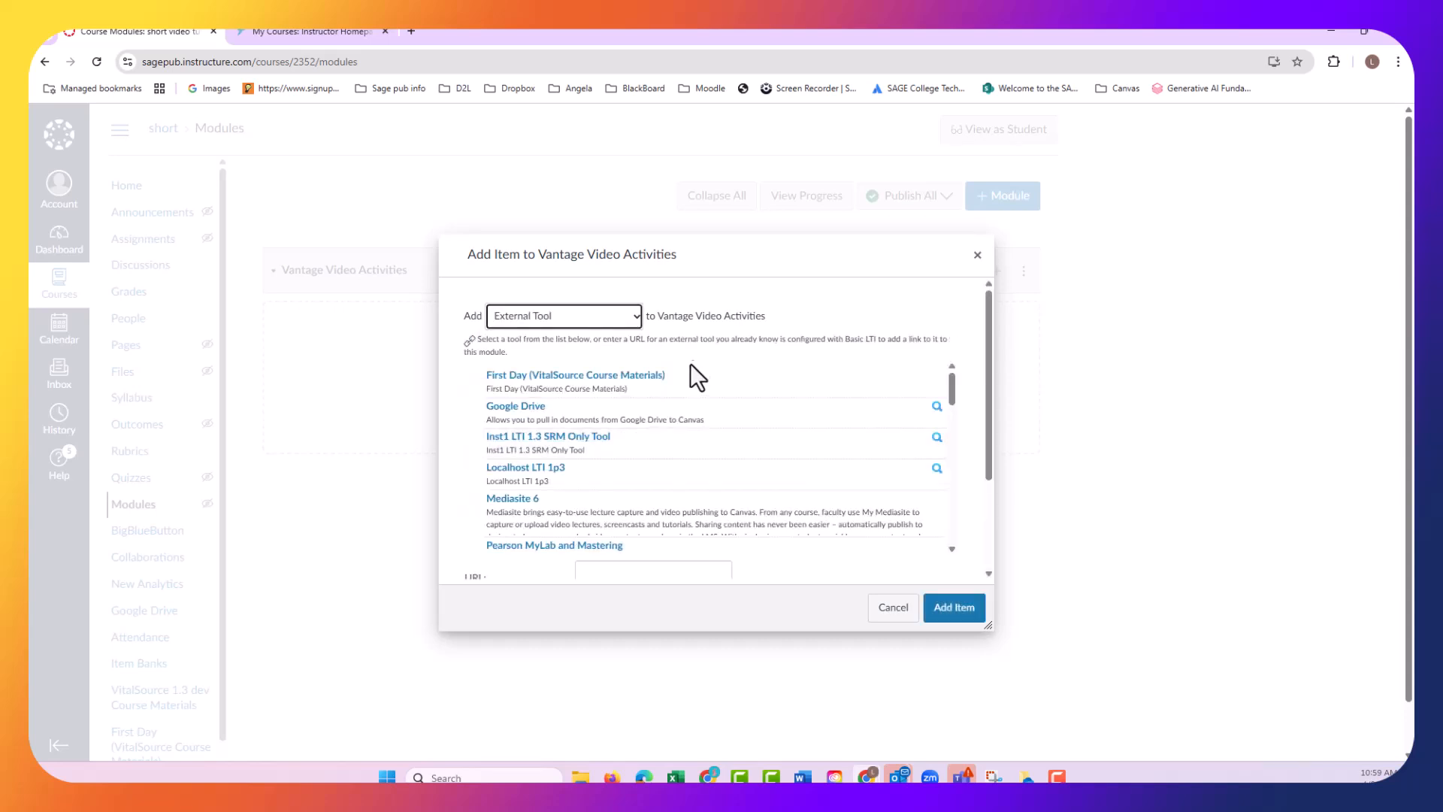
scroll(564, 360, "down", 2)
left_click(563, 361)
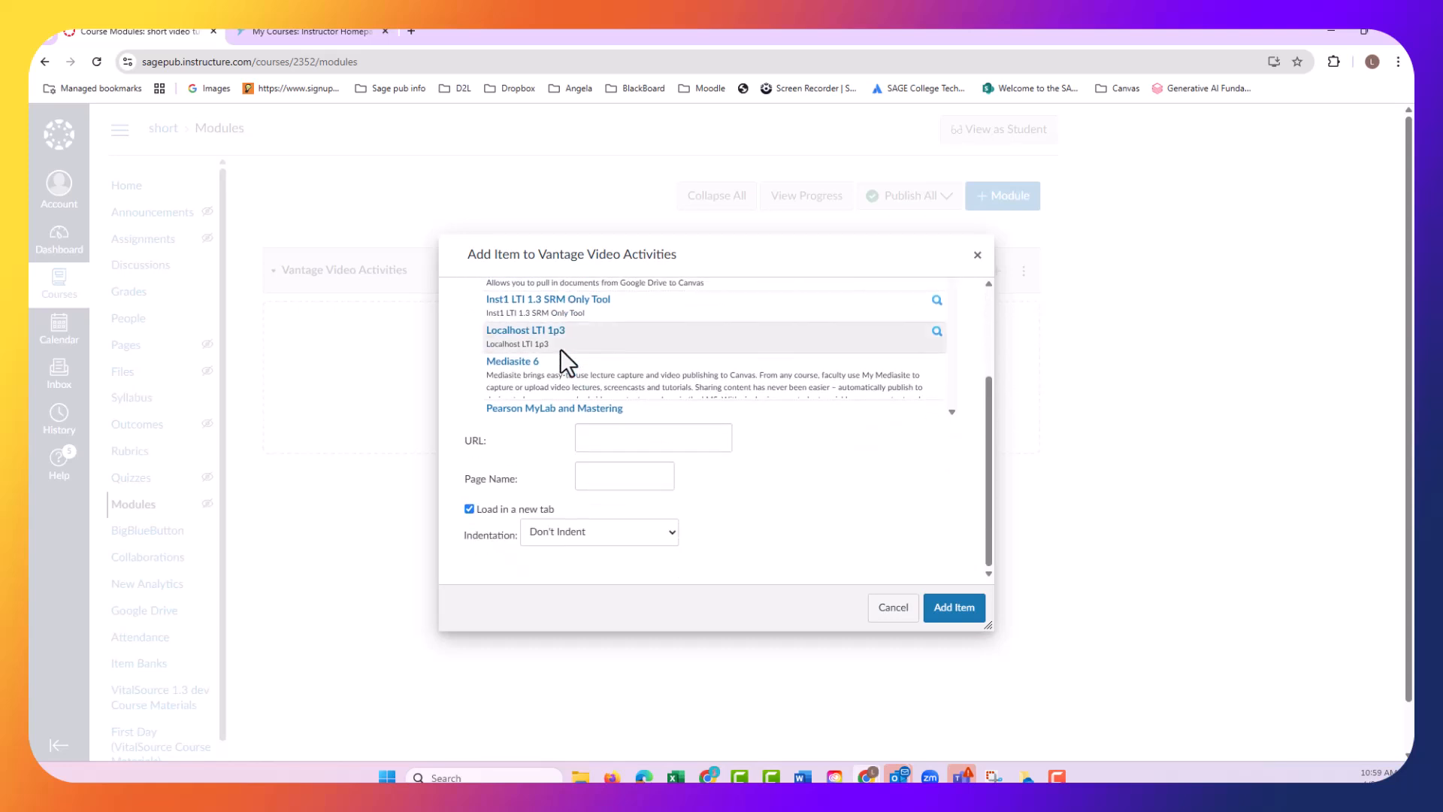
scroll(732, 361, "up", 2)
scroll(686, 447, "down", 2)
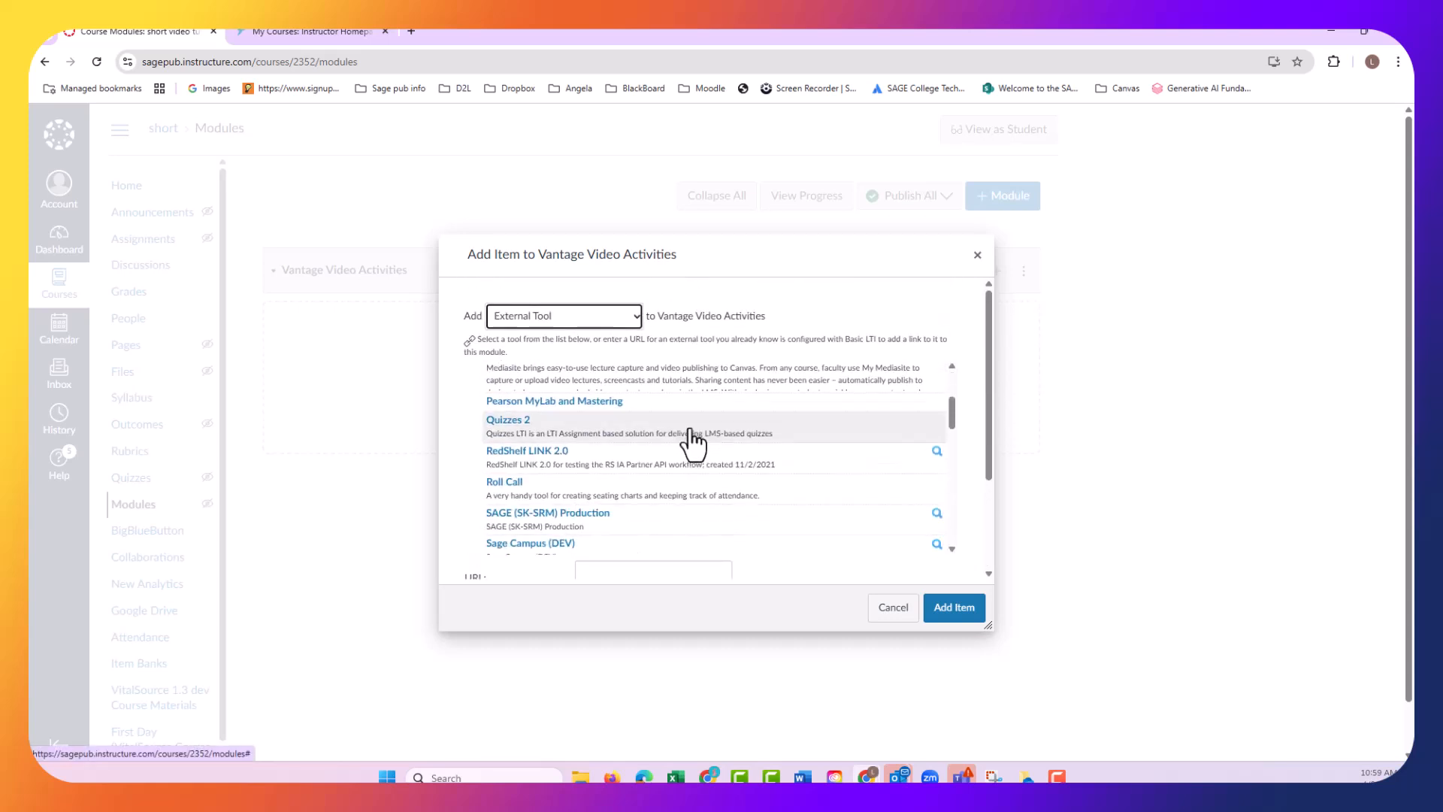
scroll(598, 449, "down", 5)
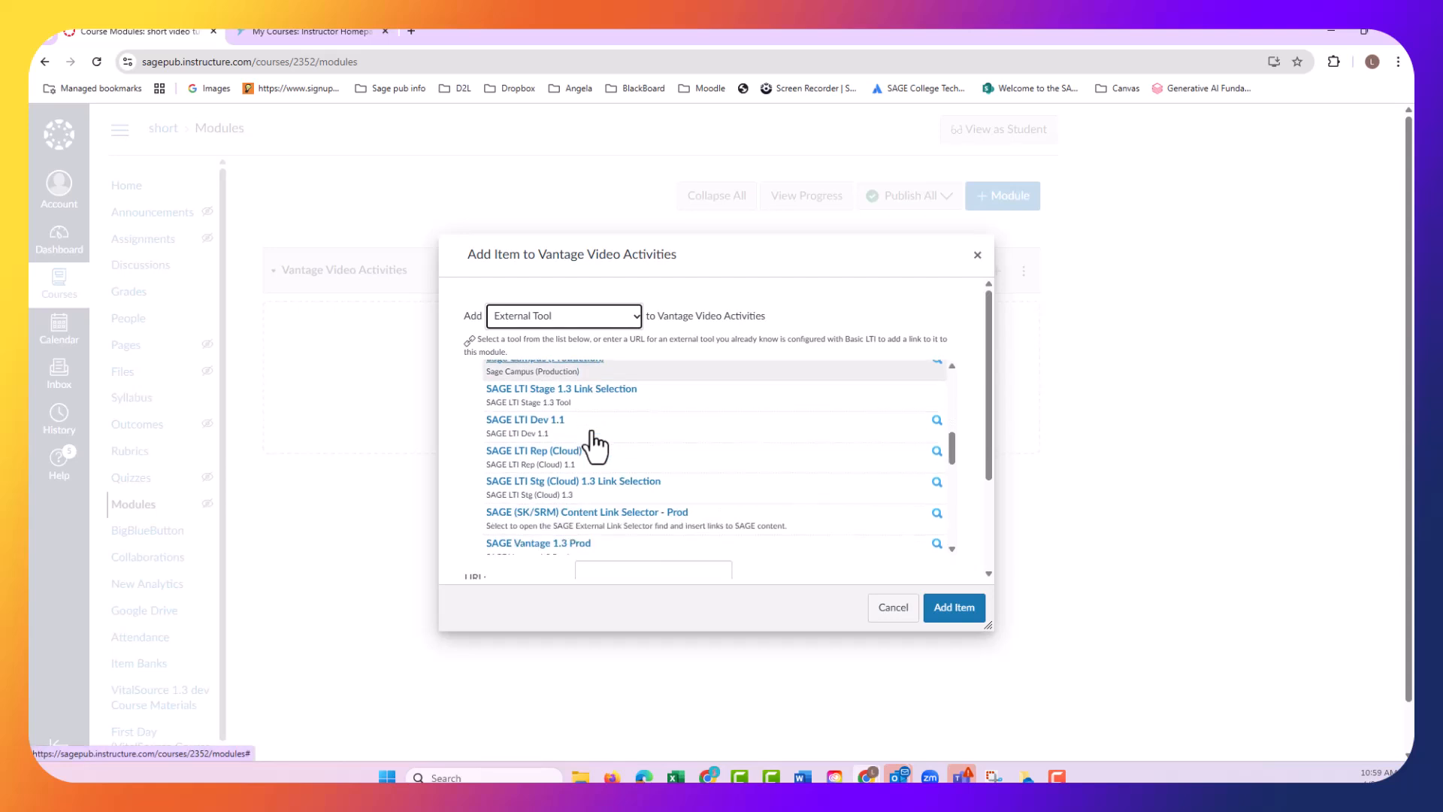
scroll(598, 446, "down", 1)
scroll(597, 446, "down", 1)
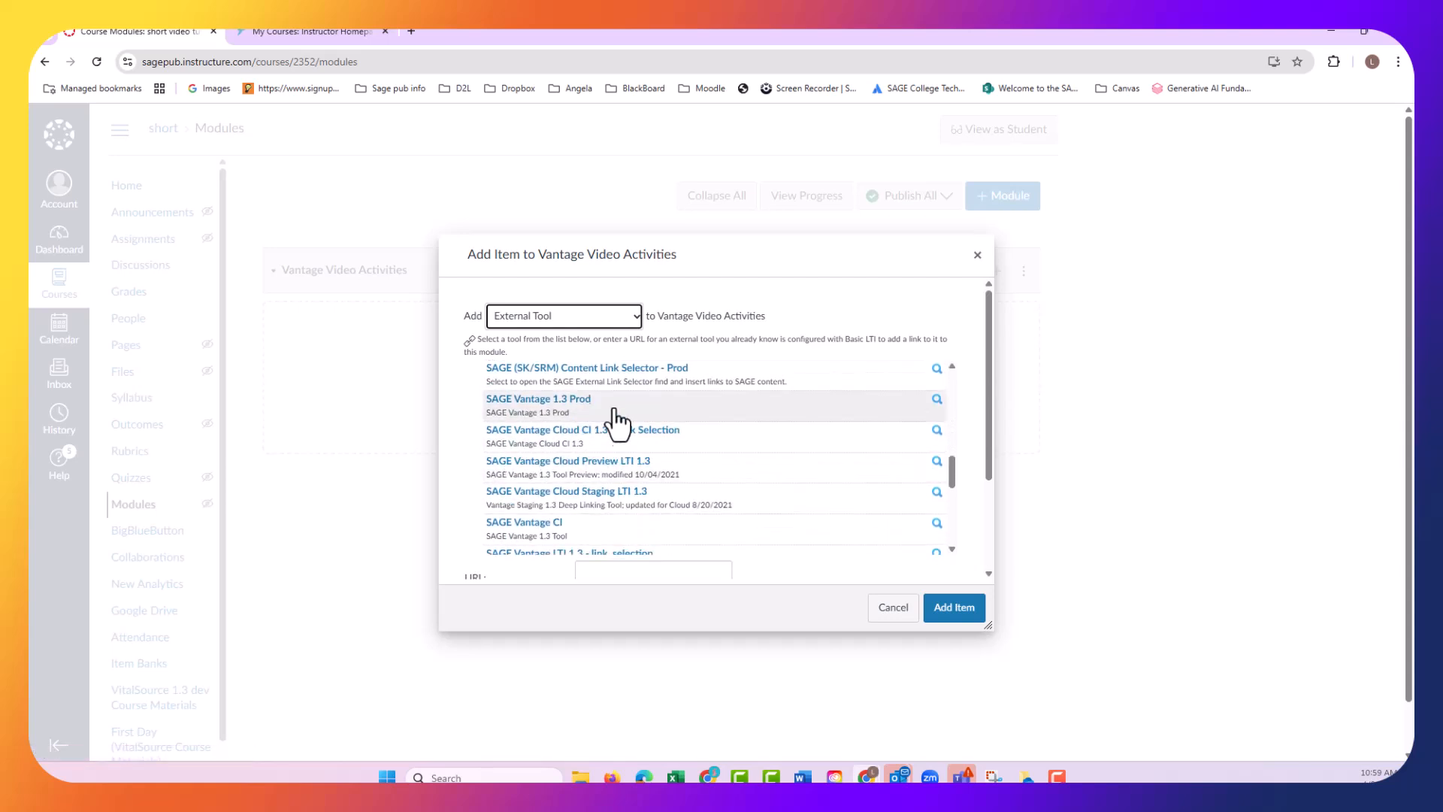
left_click(528, 406)
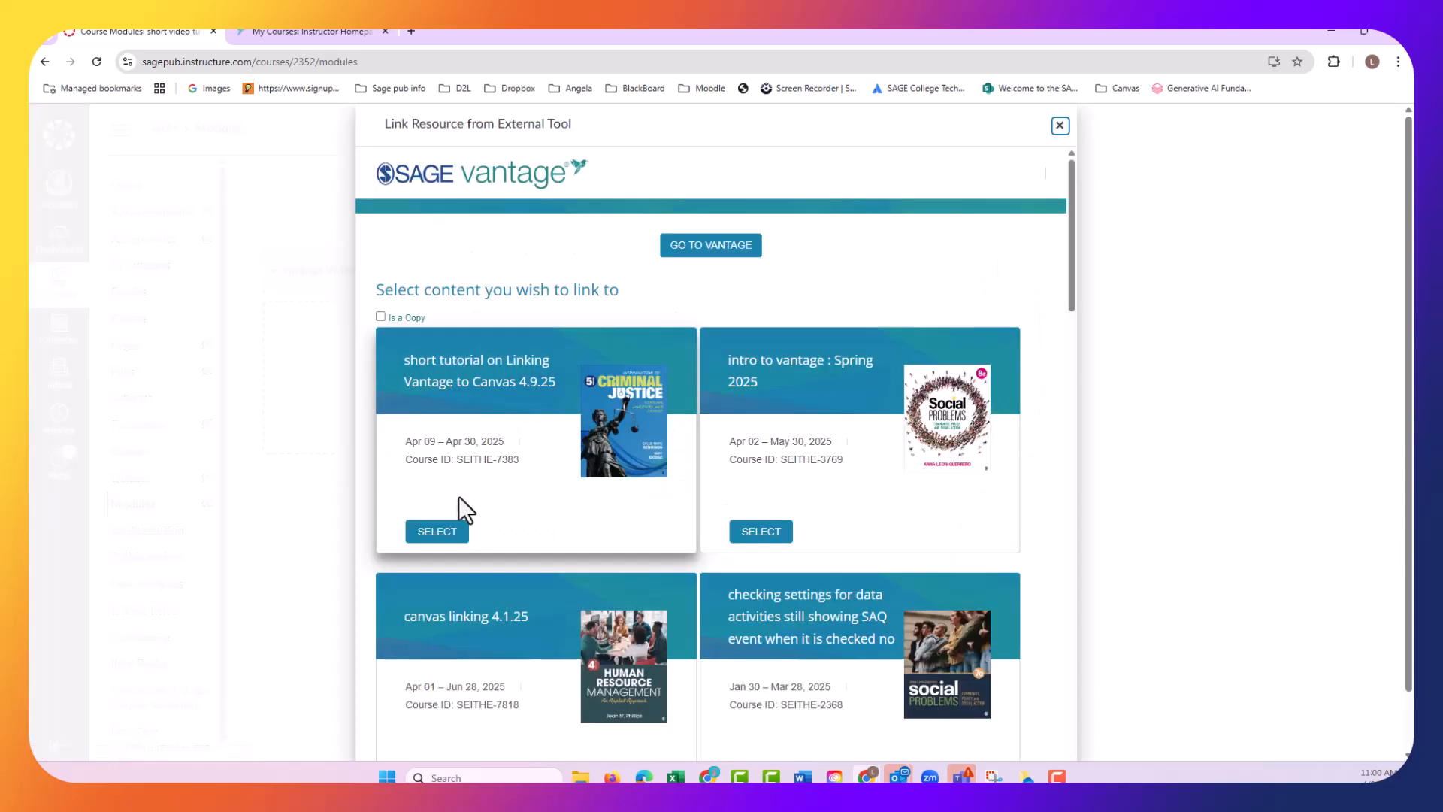
Select the "short tutorial on Linking Vantage to Canvas 4.9.25" course and filter its resources to Video Activity.
left_click(441, 535)
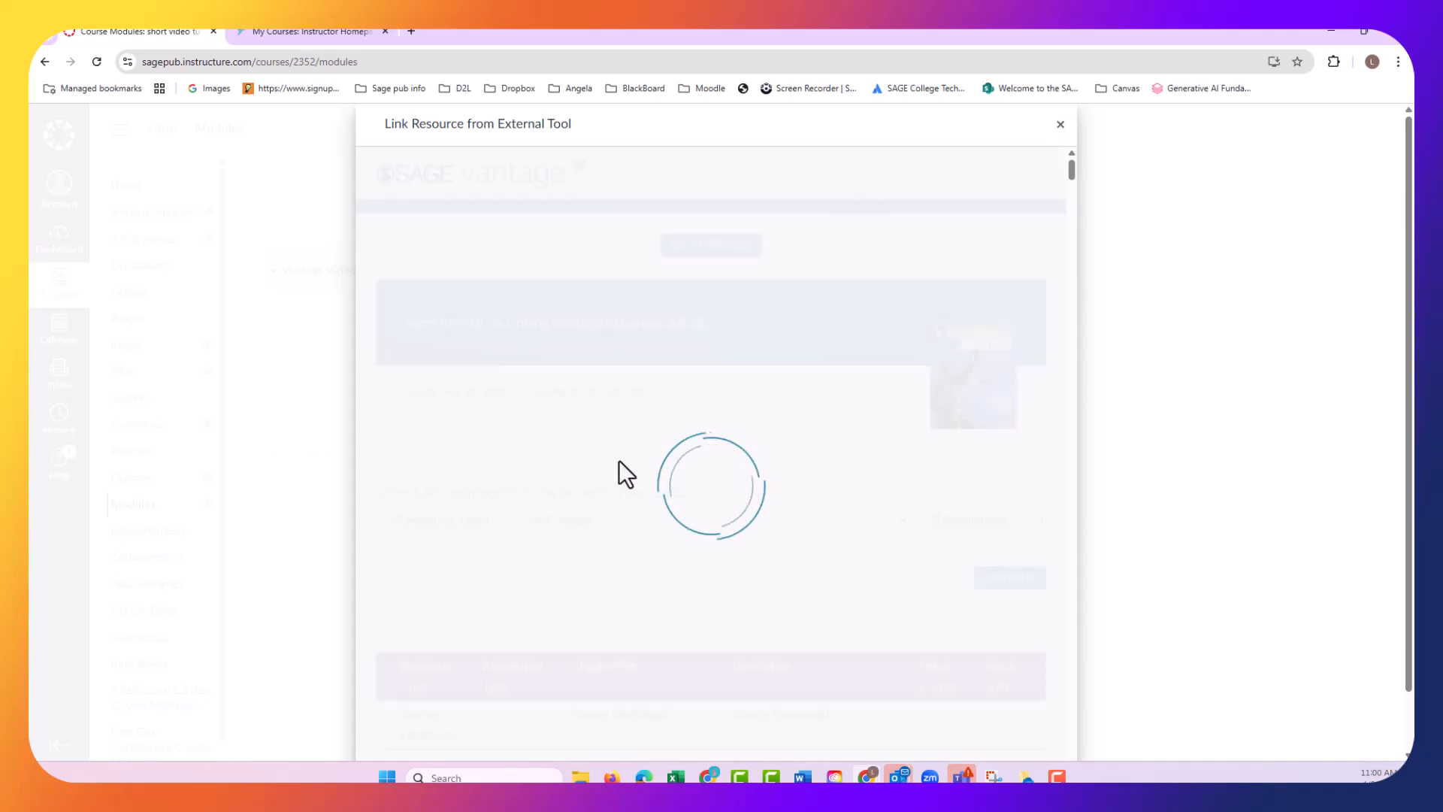
scroll(571, 361, "down", 3)
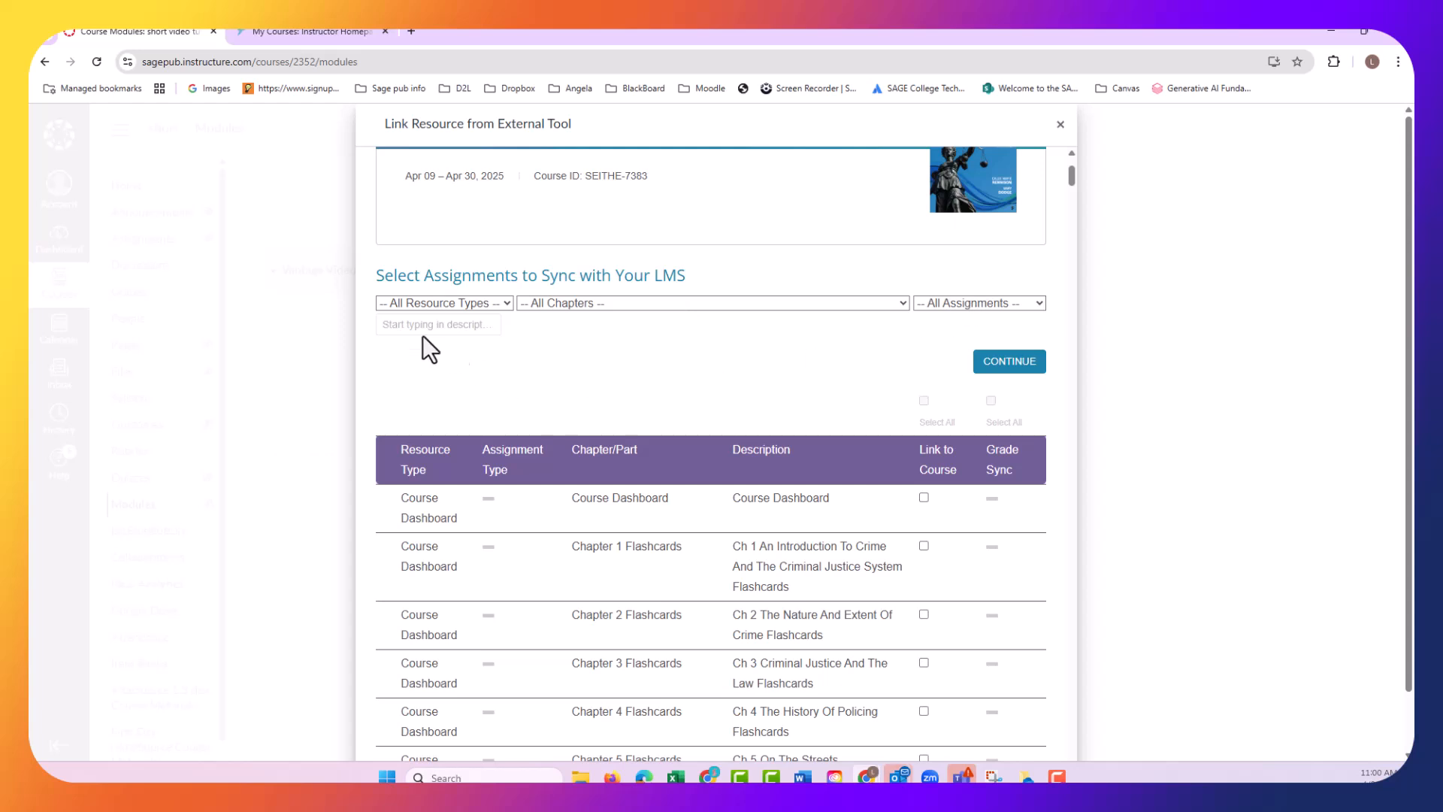
left_click(503, 302)
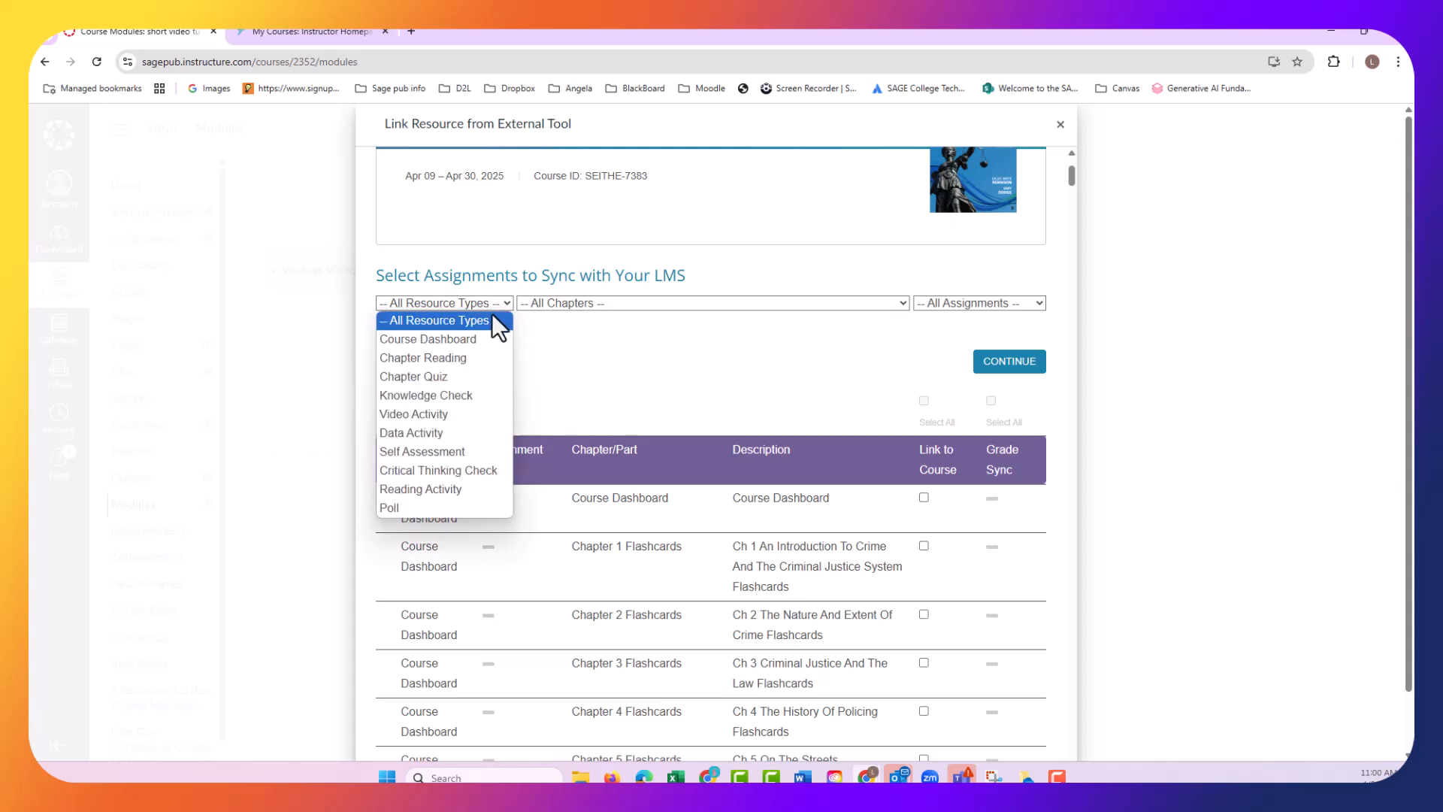
left_click(454, 413)
scroll(567, 368, "down", 3)
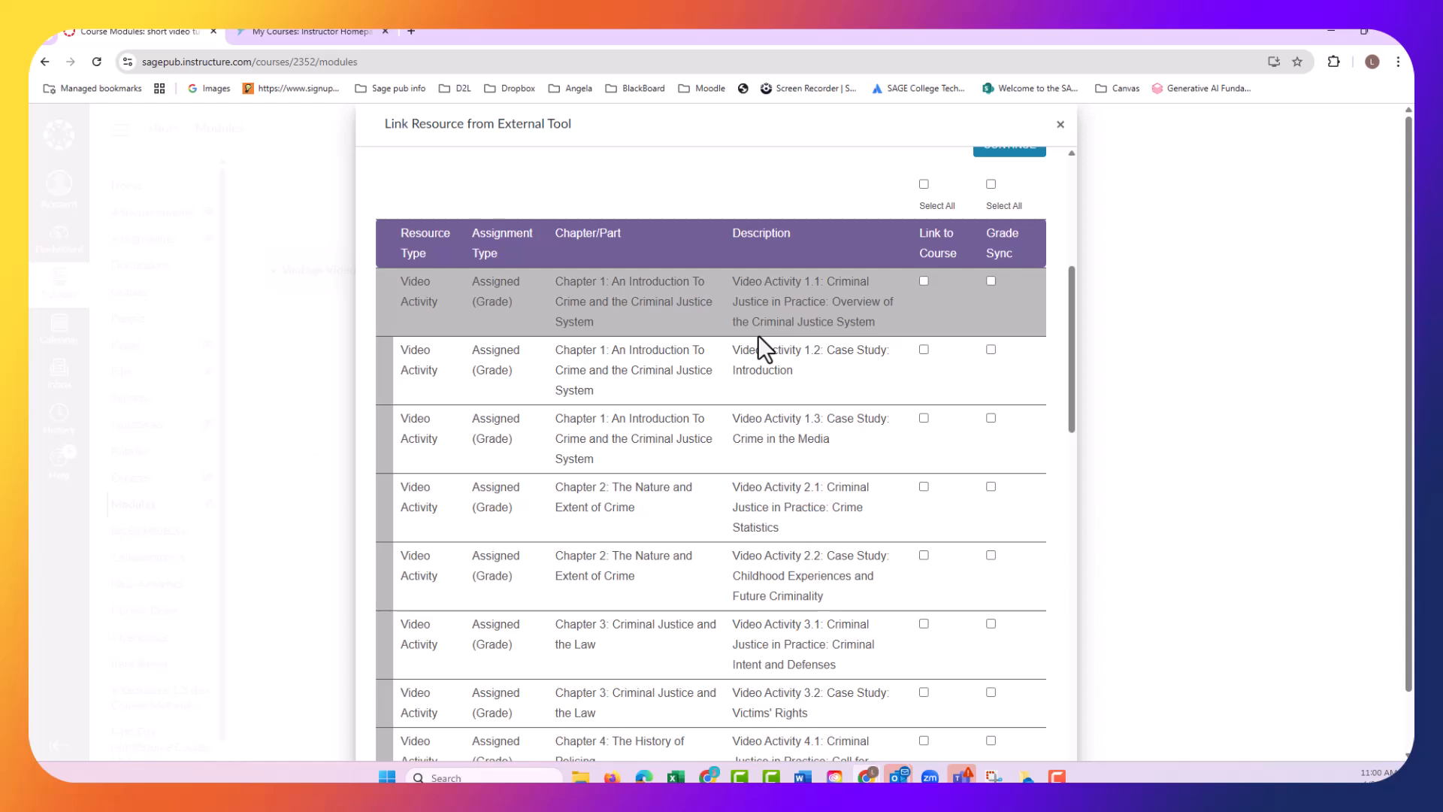
Select all video activities for both Link to Course and Grade Sync, and continue to the confirmation page.
scroll(757, 335, "up", 1)
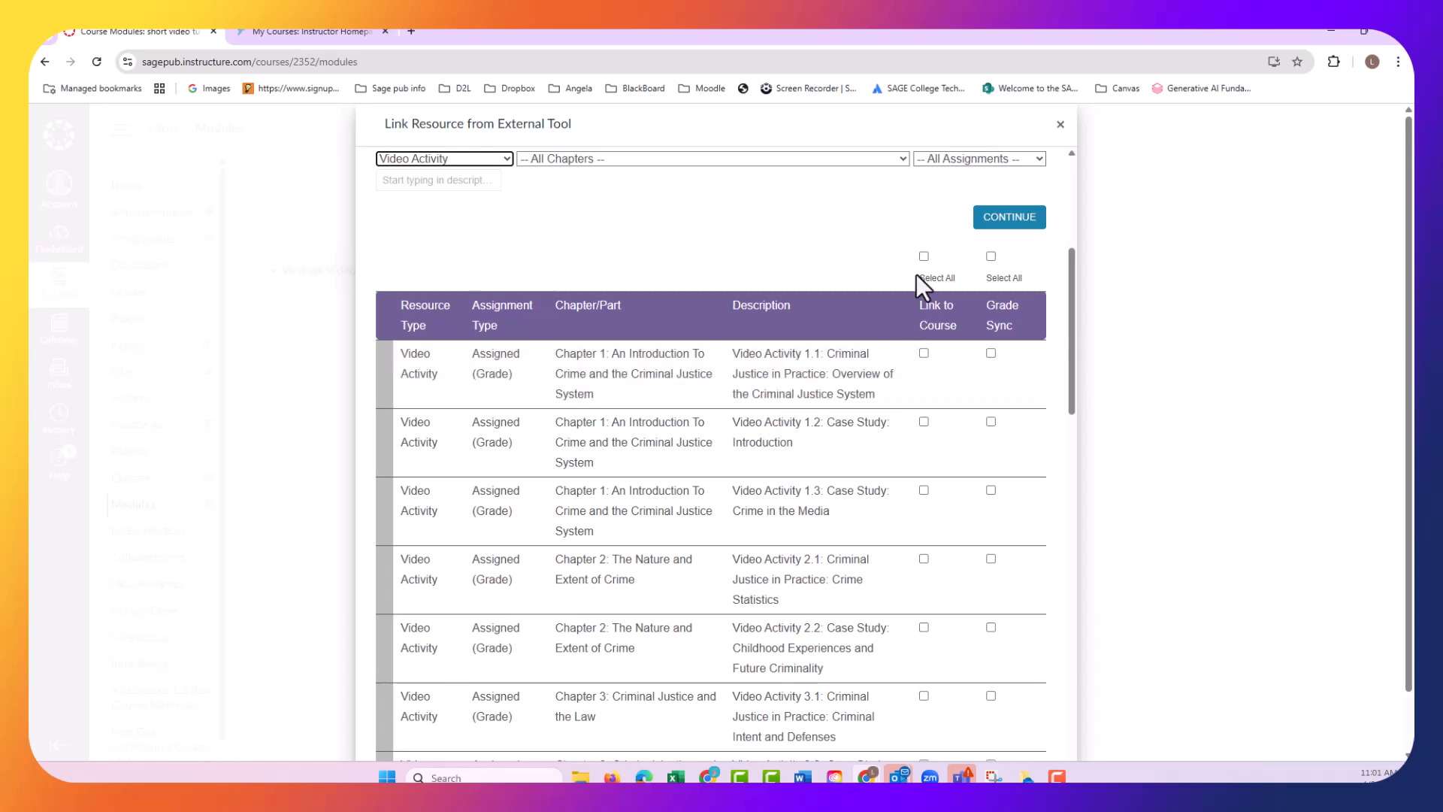
left_click(923, 256)
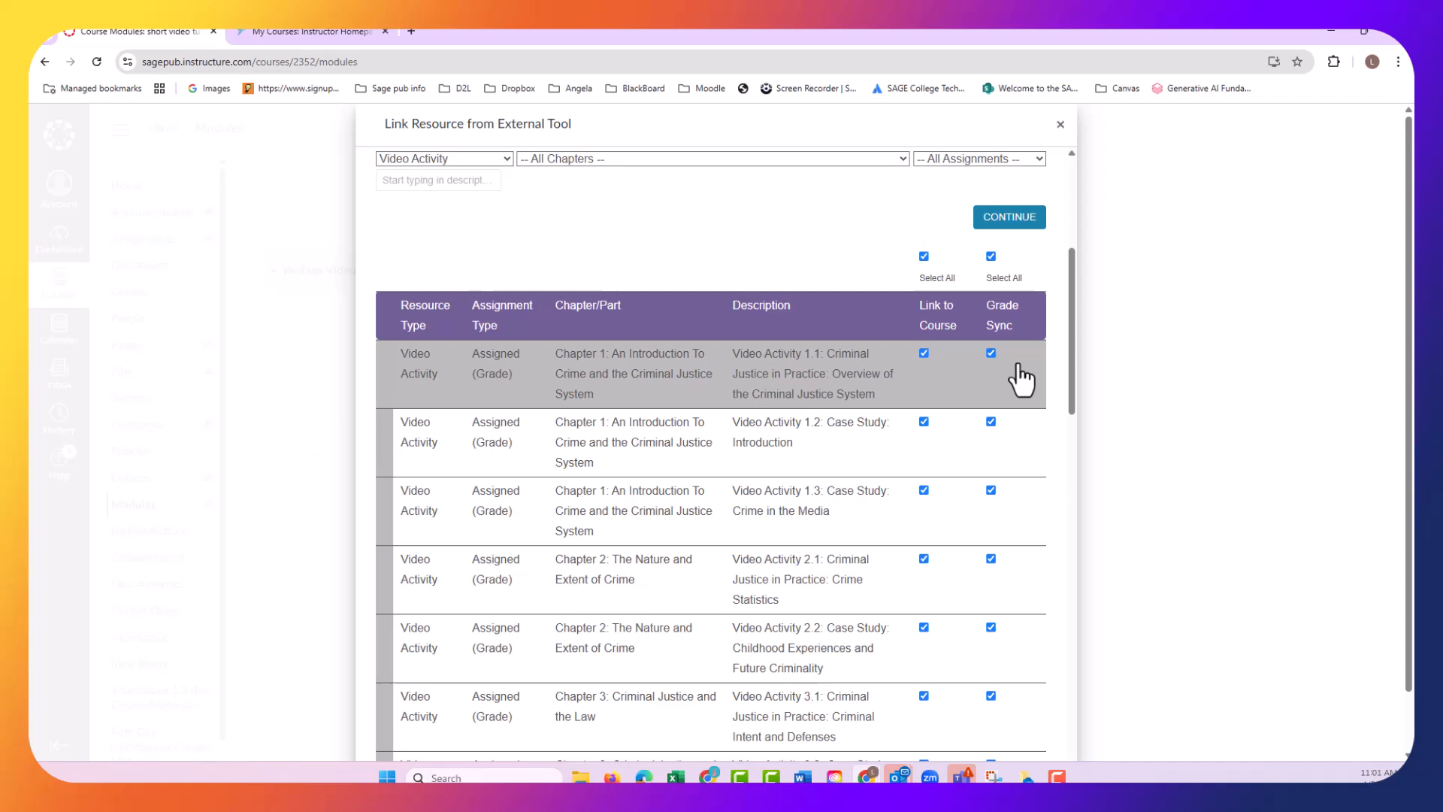
left_click(1011, 215)
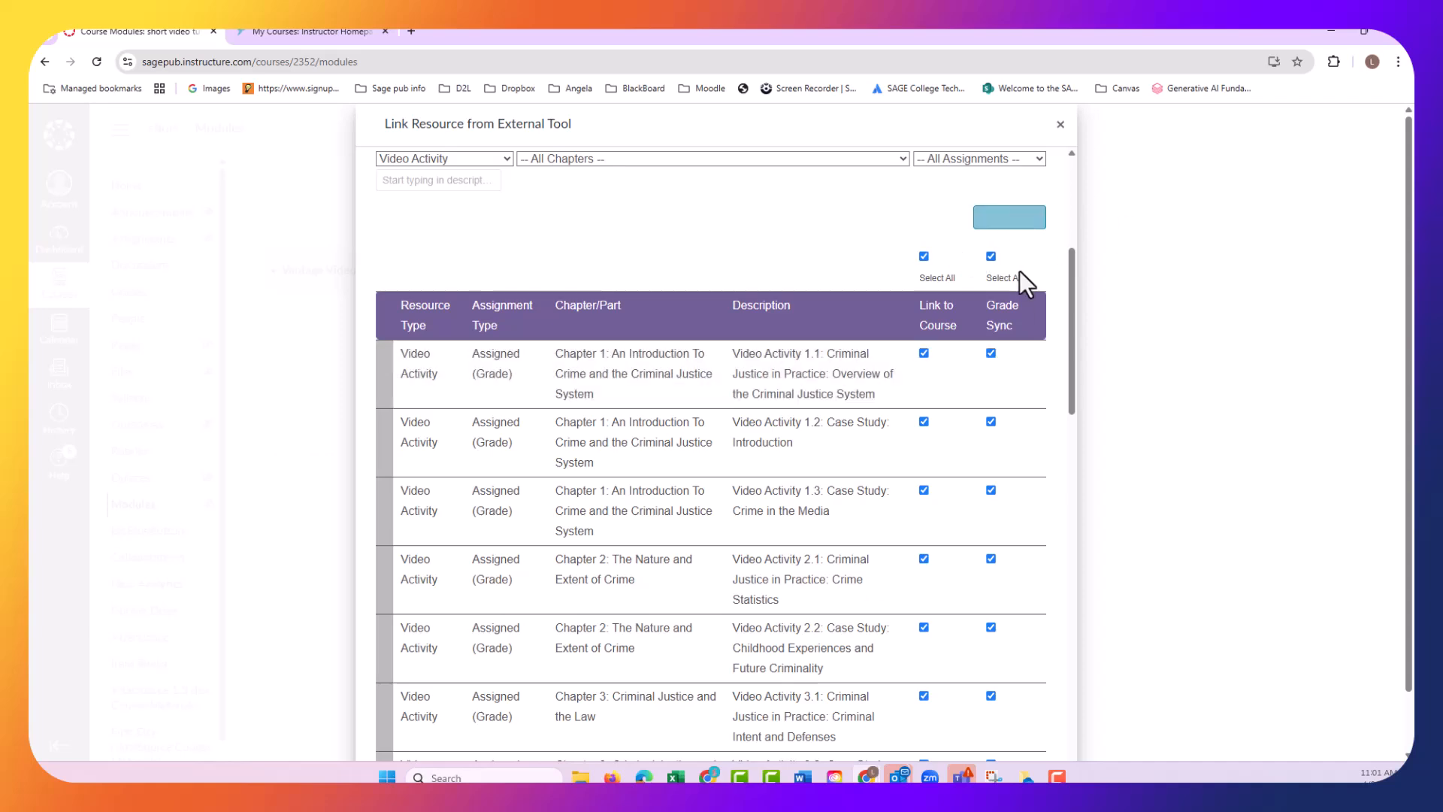
scroll(1018, 274, "down", 20)
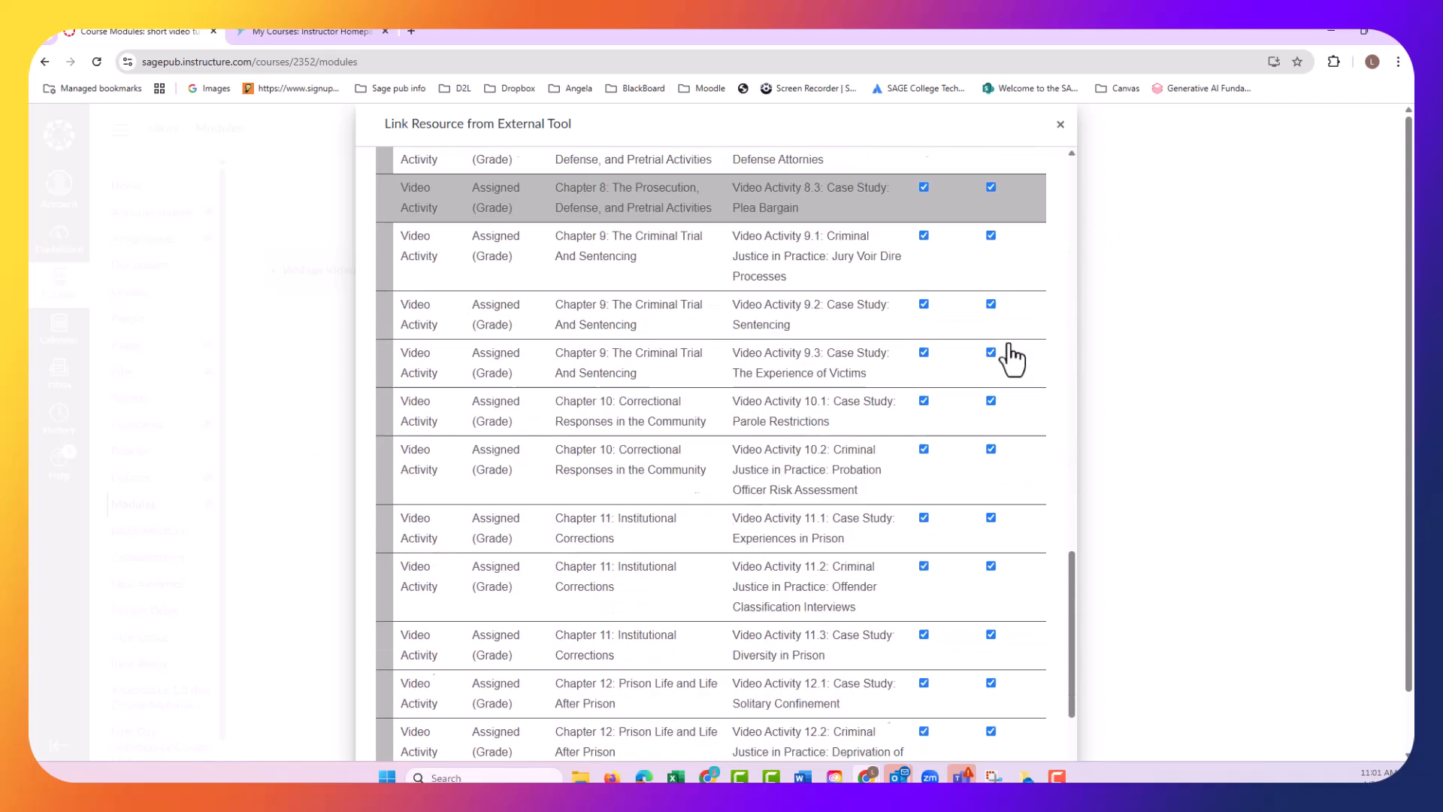
scroll(1009, 361, "down", 2)
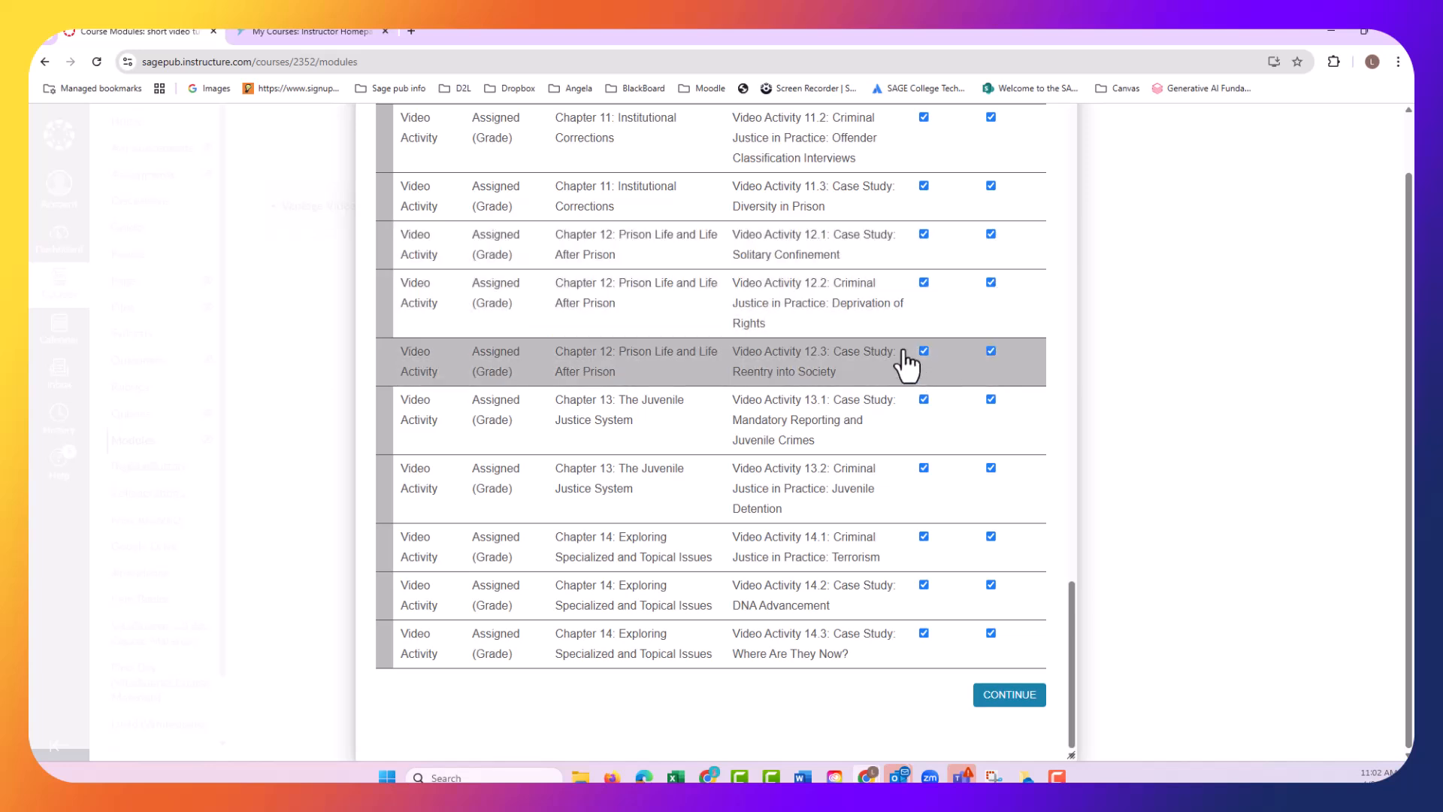
left_click(1016, 695)
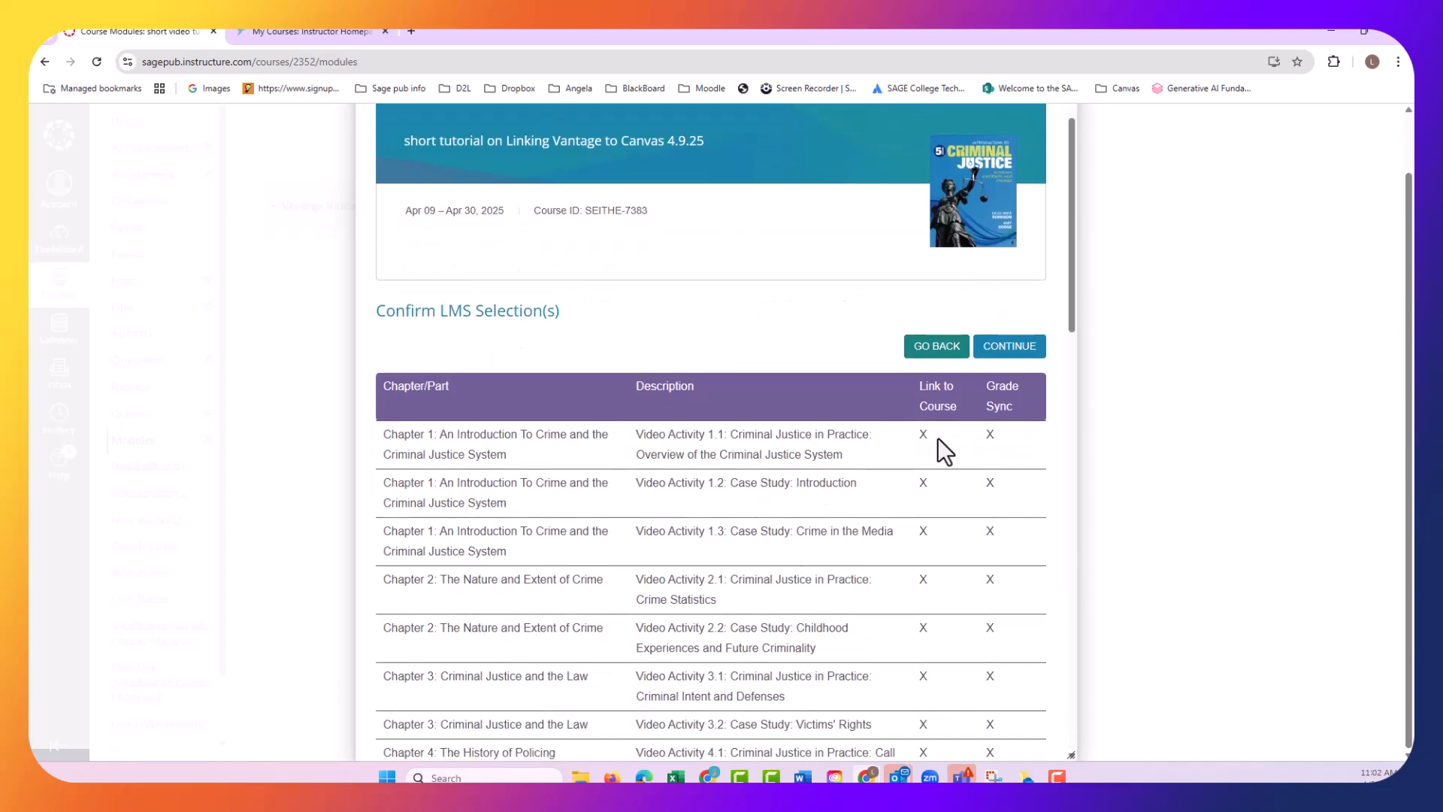
Review and confirm the LMS selections to link the video activities to the module.
scroll(943, 448, "down", 6)
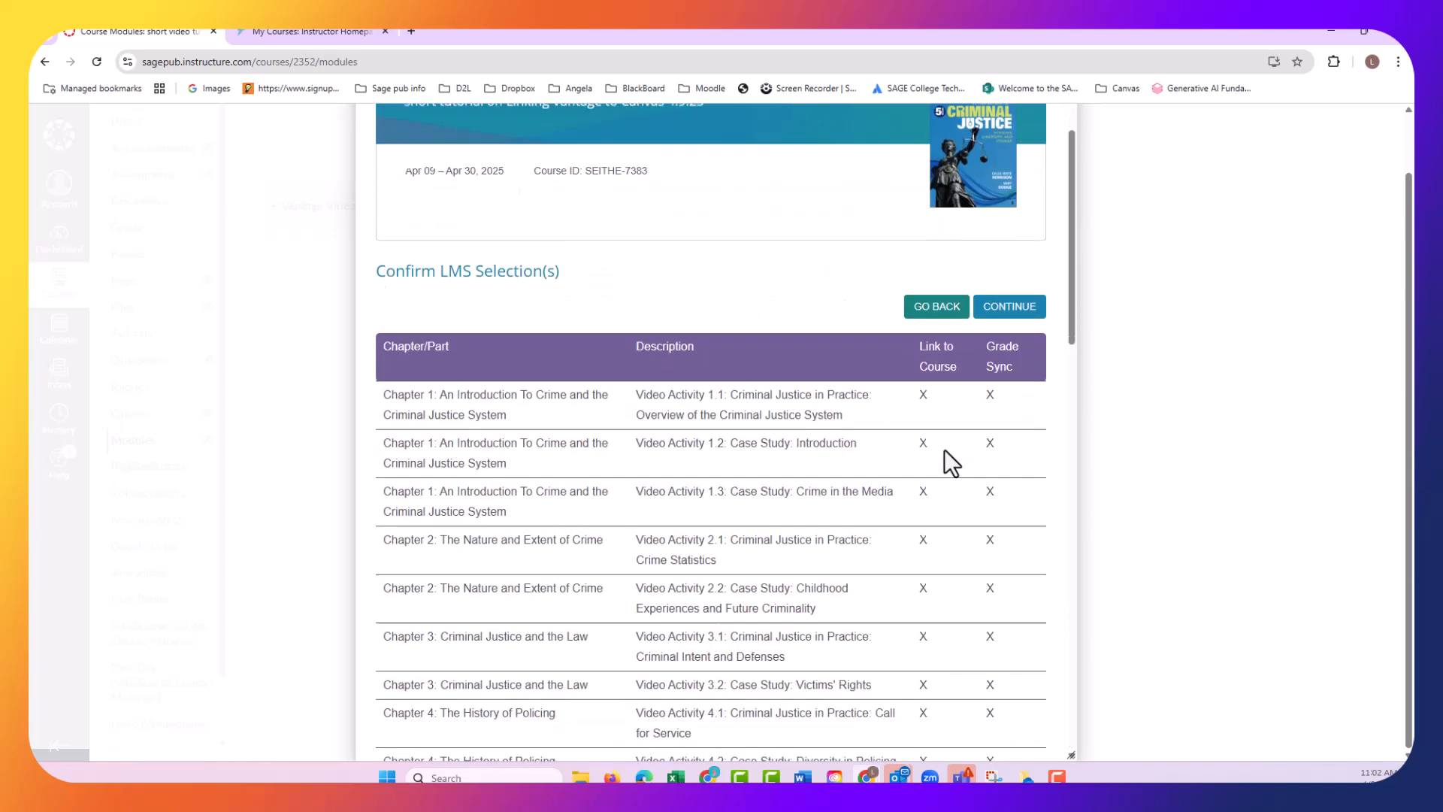
scroll(943, 455, "down", 10)
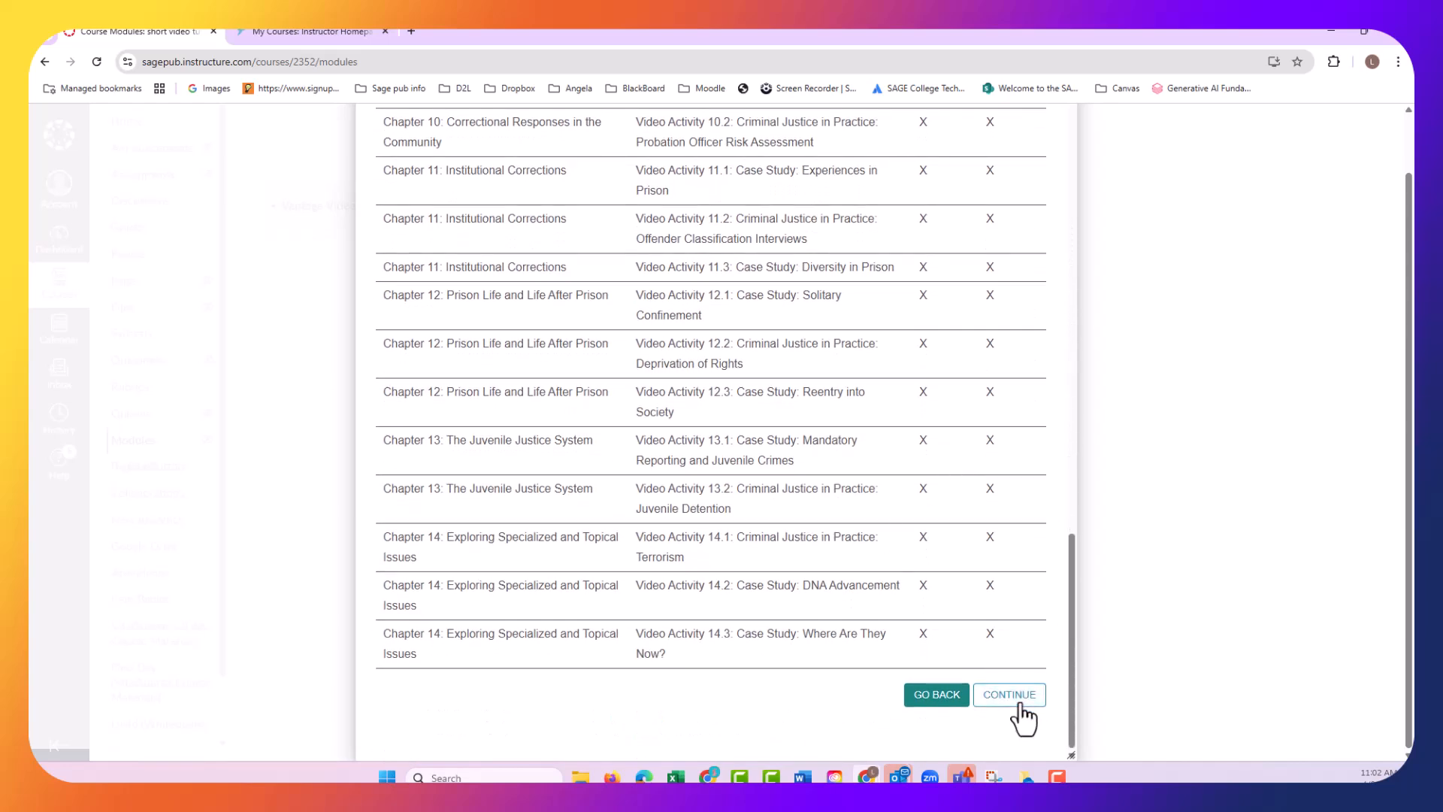
left_click(1011, 693)
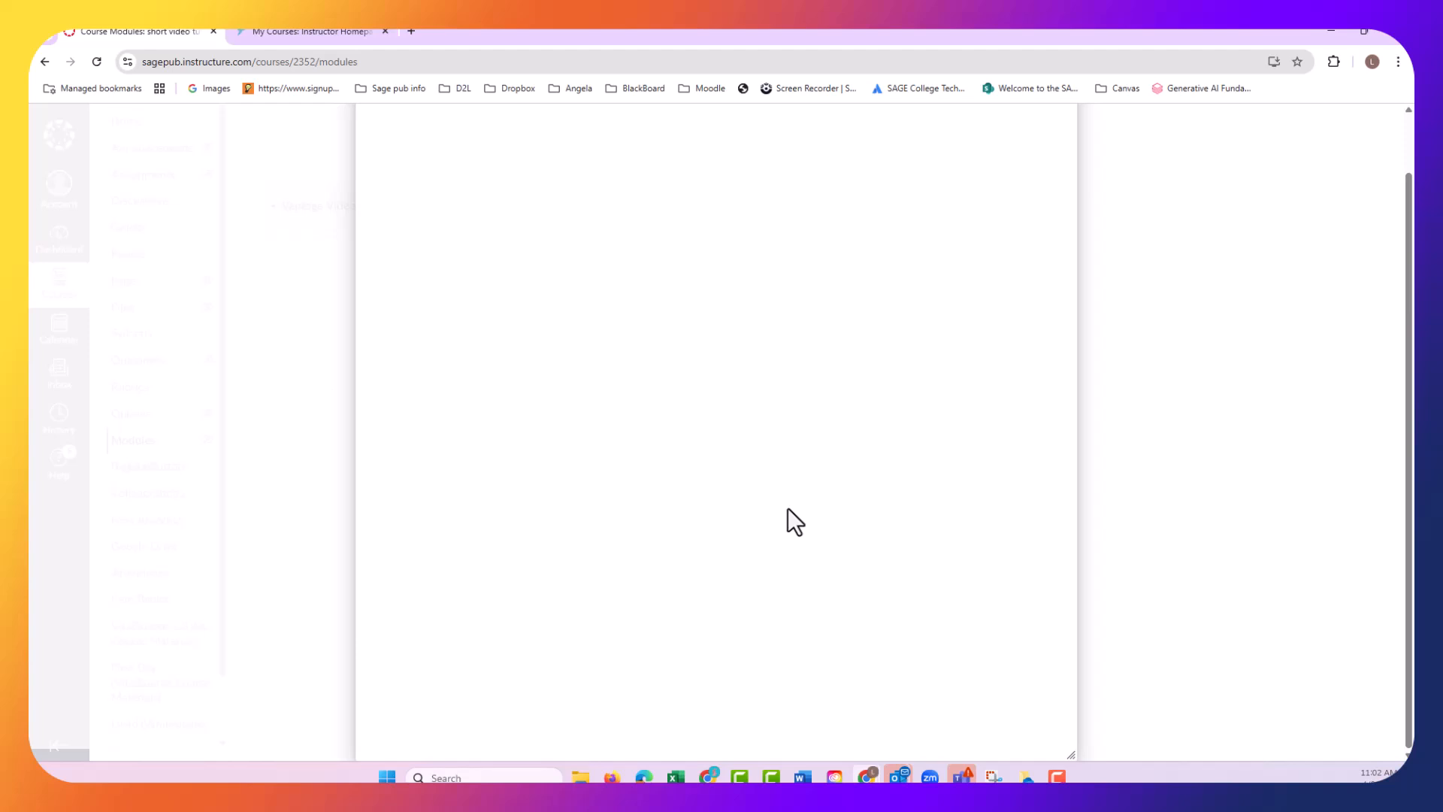
Look over the linked video activities and create another module named "Vantage Chapter Quizzes".
scroll(799, 503, "down", 10)
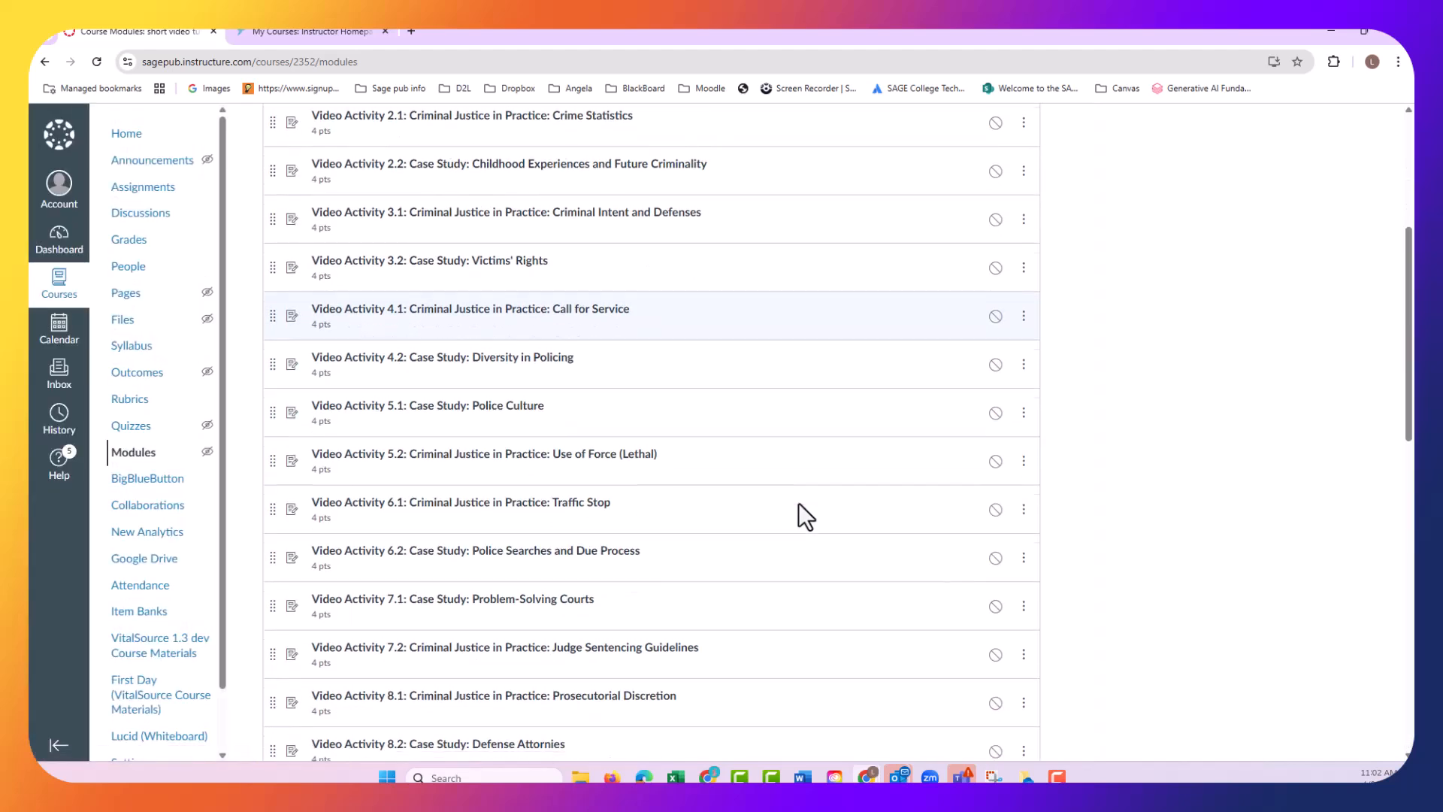
scroll(799, 505, "down", 5)
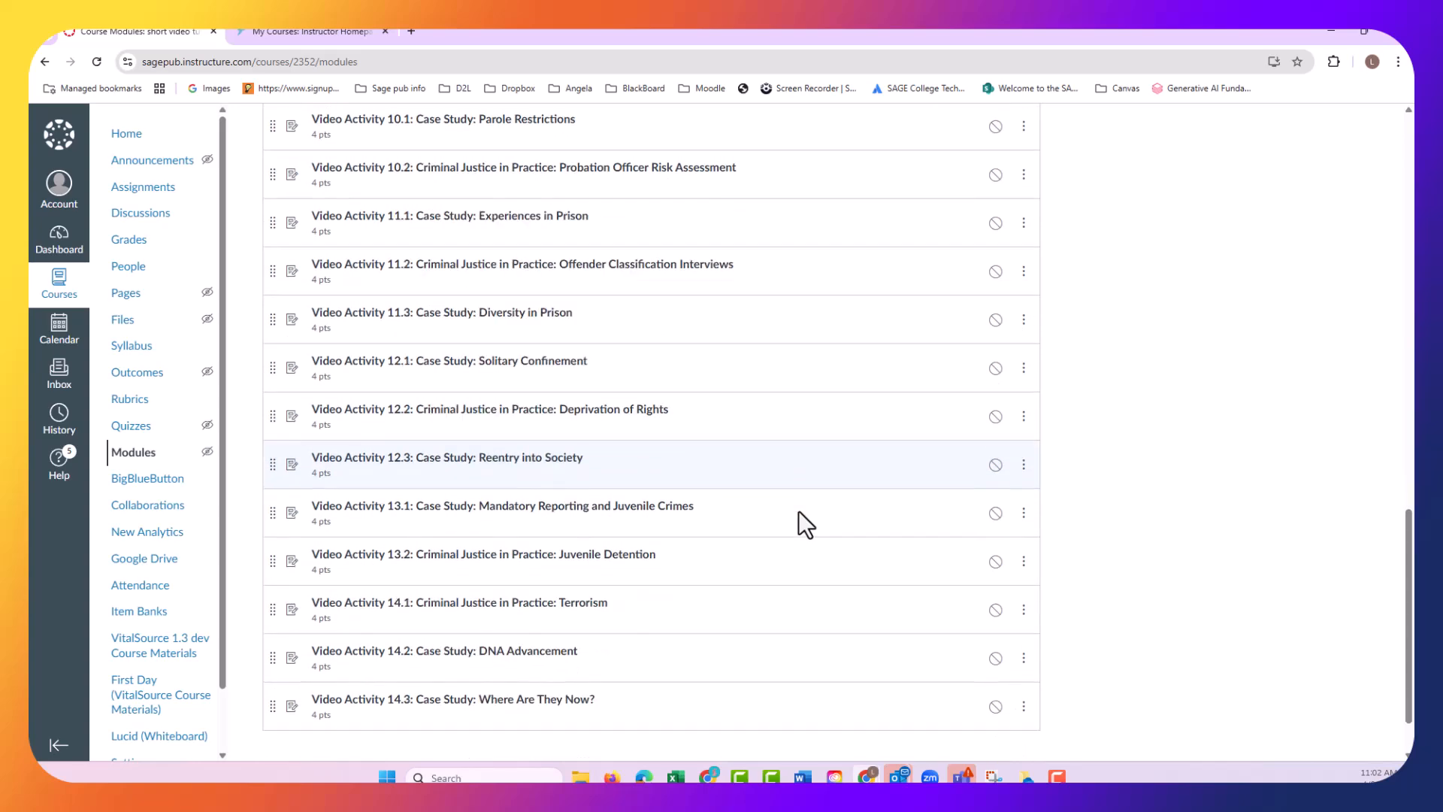
scroll(799, 511, "up", 8)
scroll(798, 511, "up", 5)
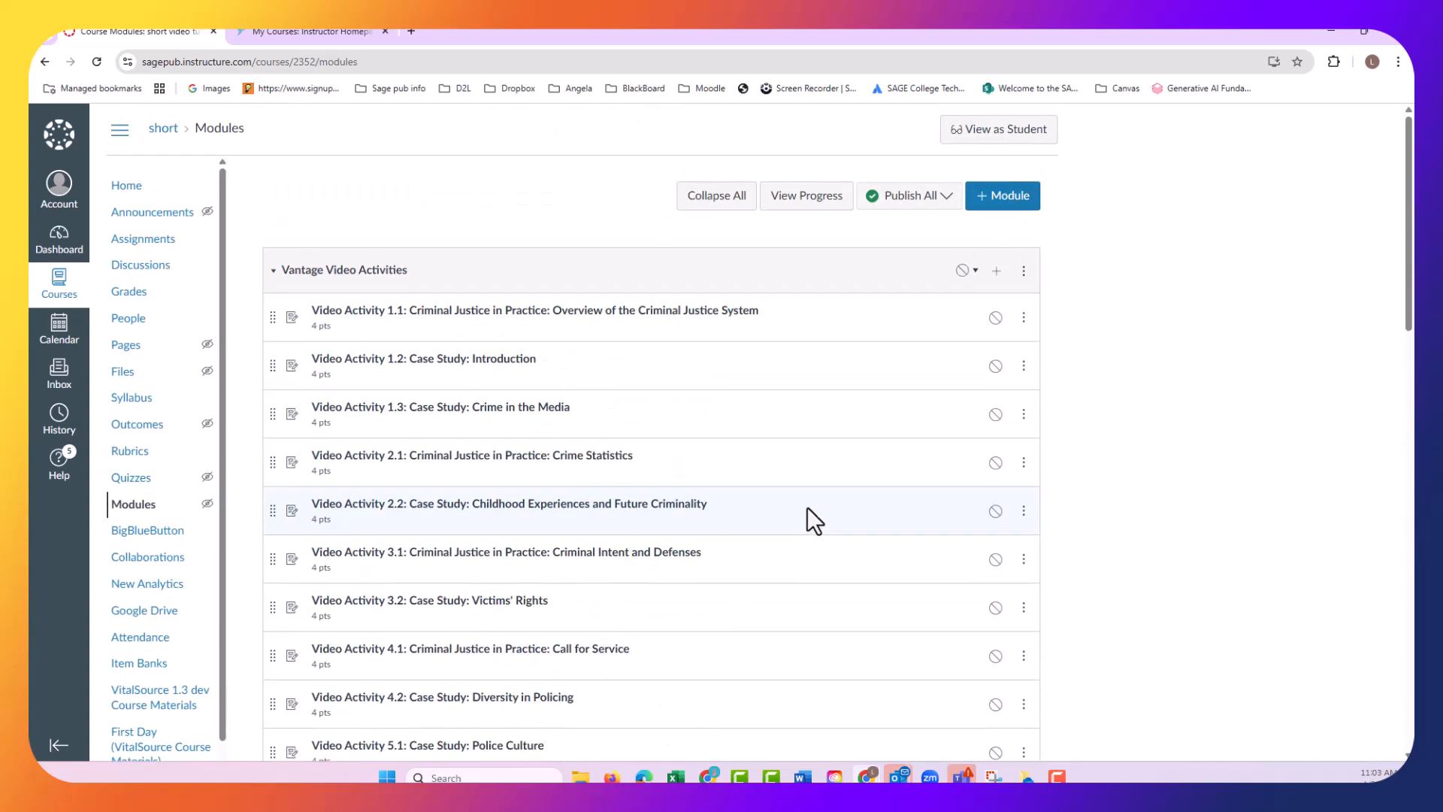
left_click(1011, 201)
left_click(1115, 214)
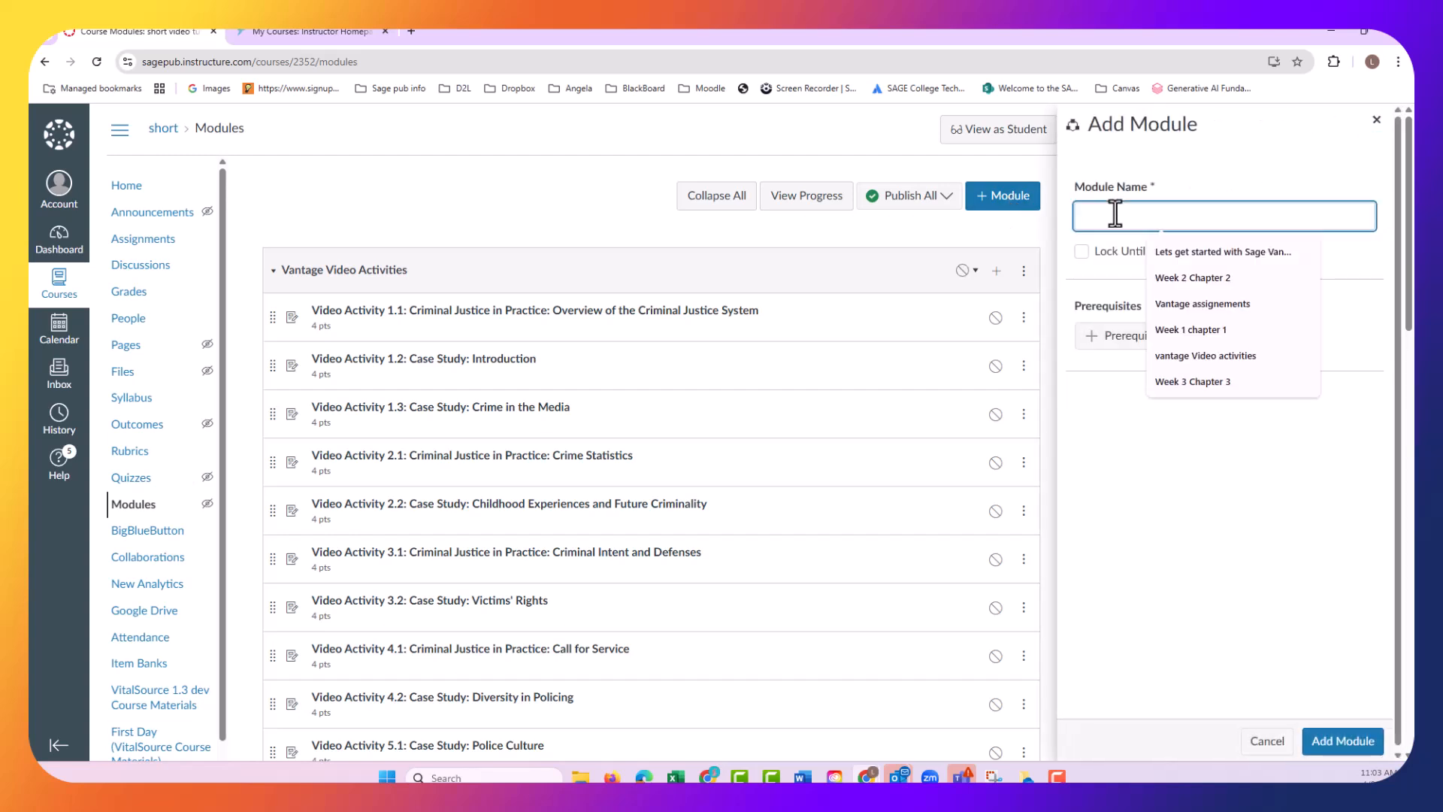
type("Vantage Ch")
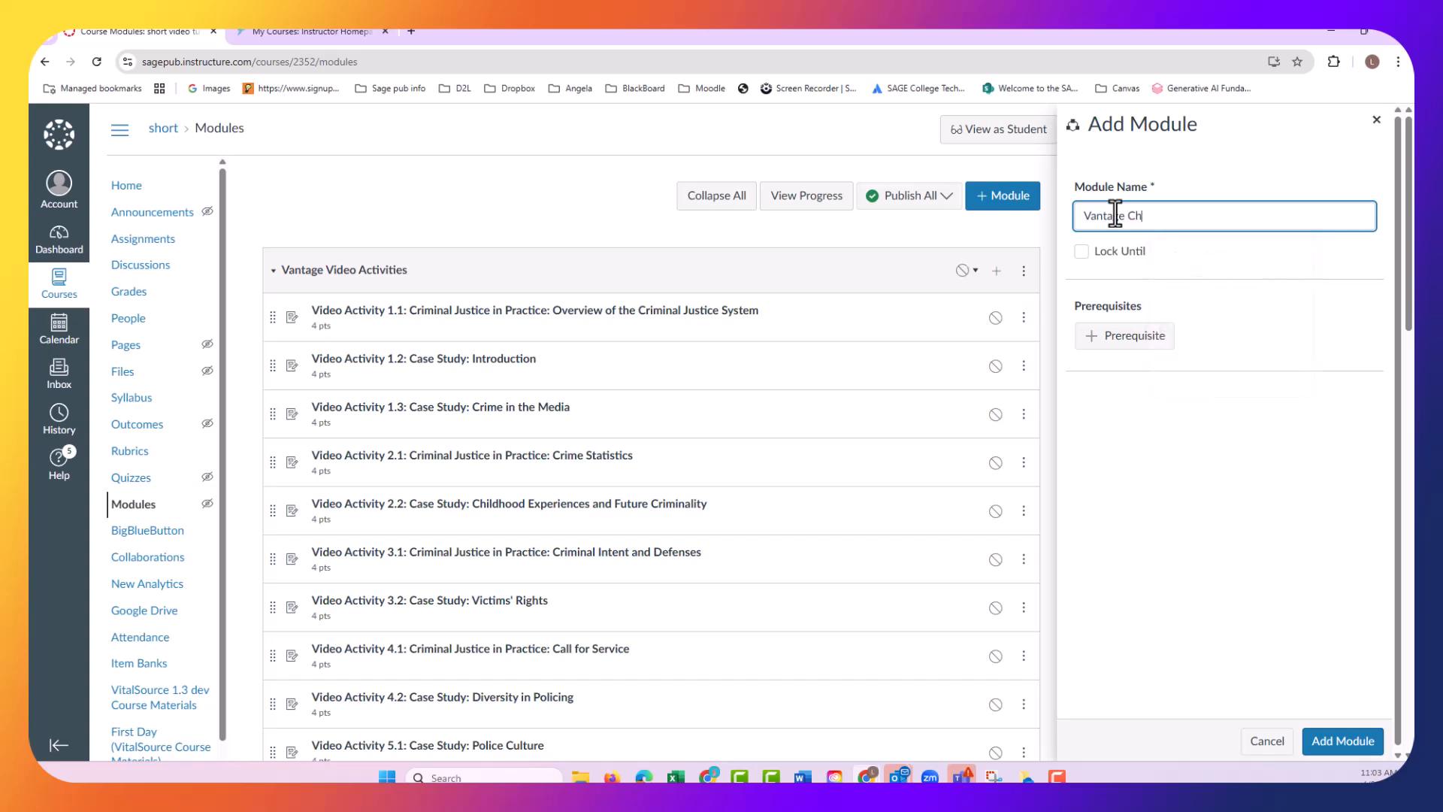
type("apter Quizzes")
left_click(1341, 742)
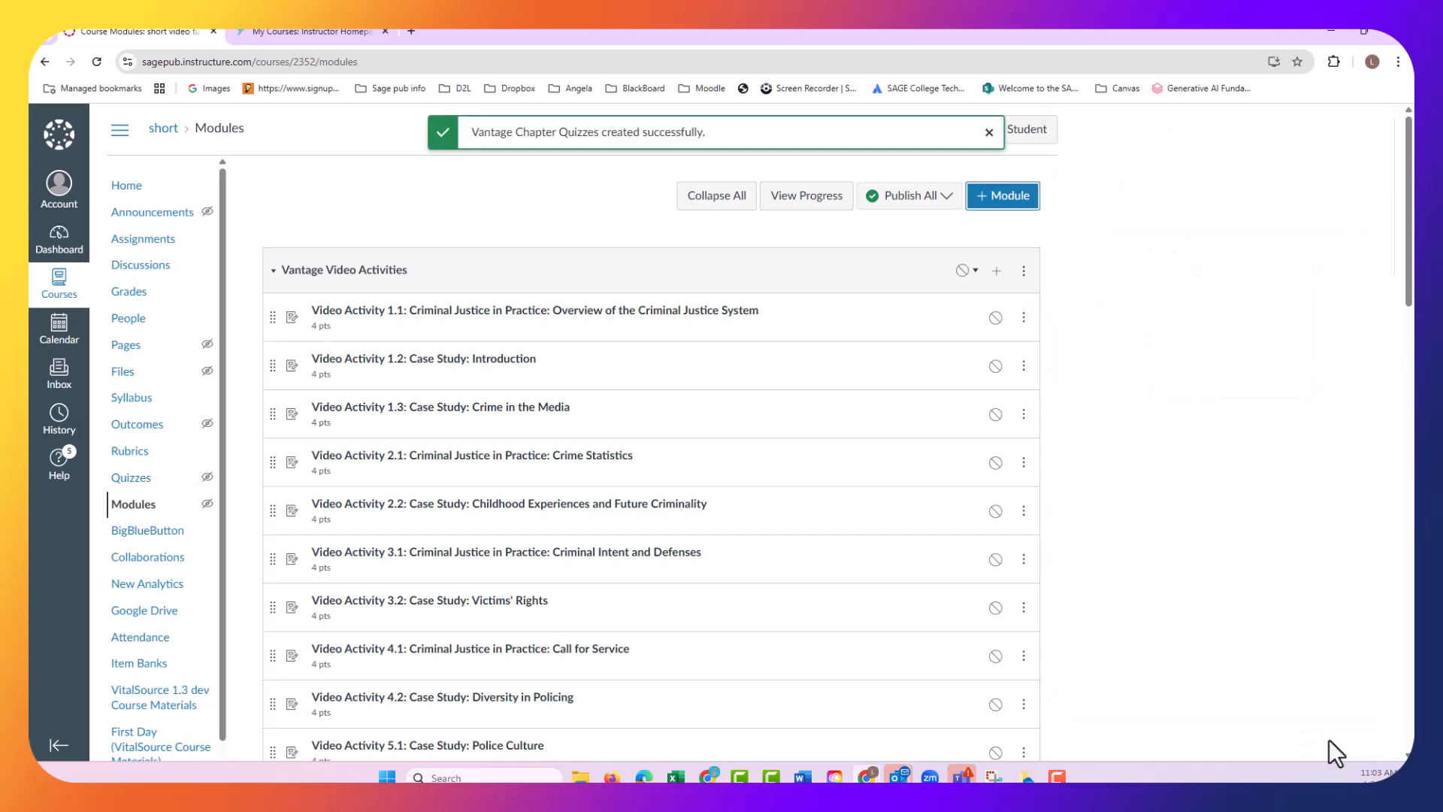
Start adding an External Tool item to the Vantage Chapter Quizzes module and launch the SAGE Vantage resource selection.
scroll(856, 412, "down", 10)
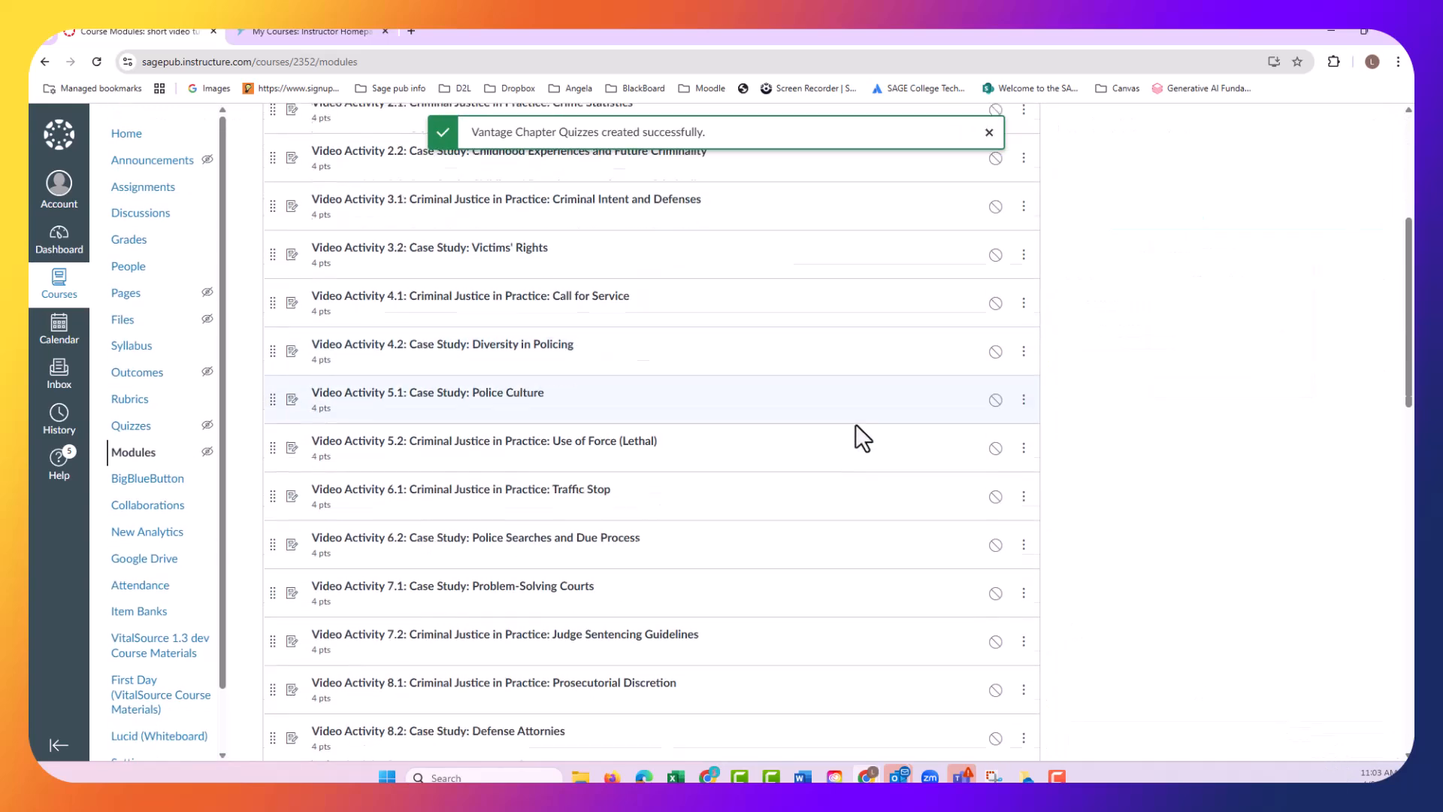
scroll(853, 436, "down", 10)
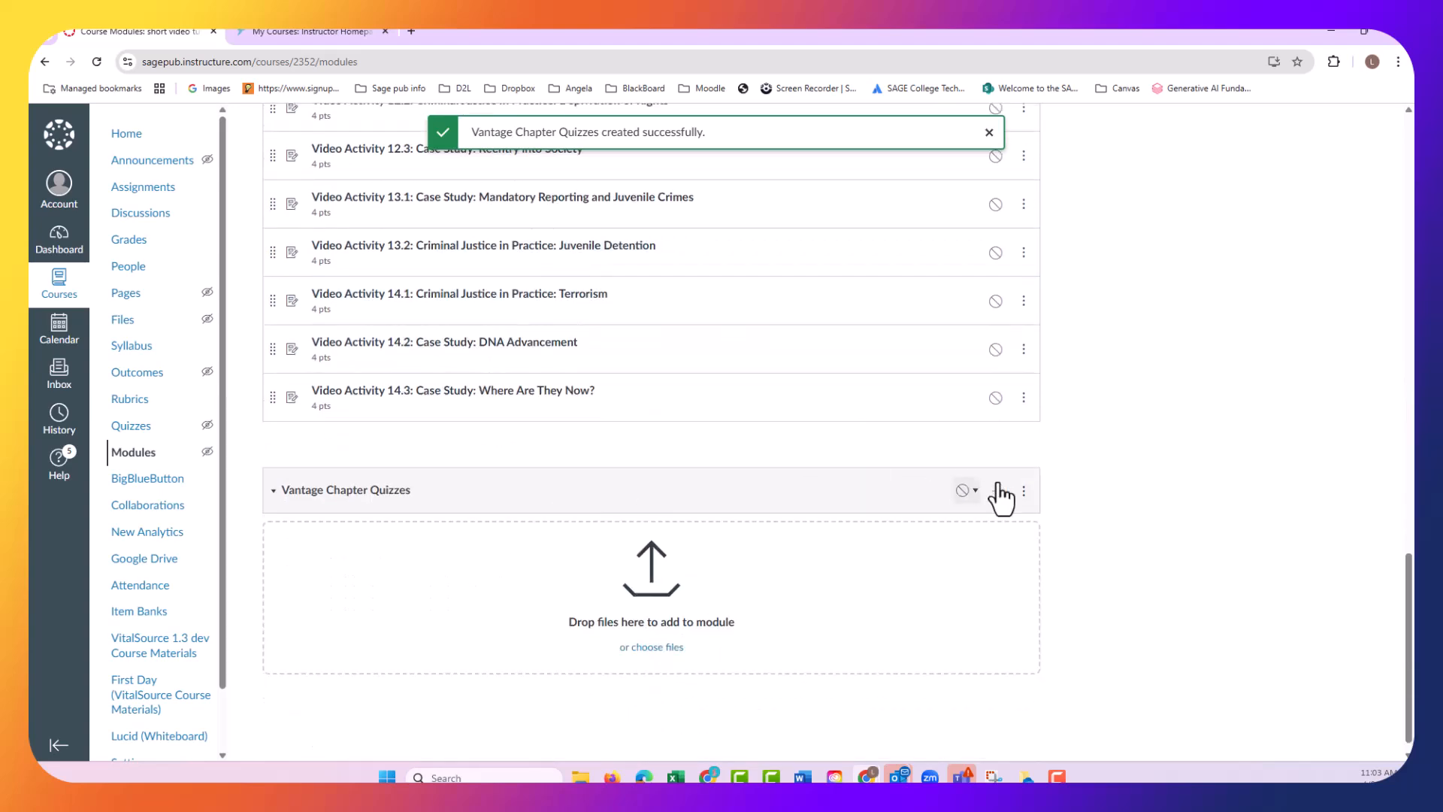
left_click(996, 493)
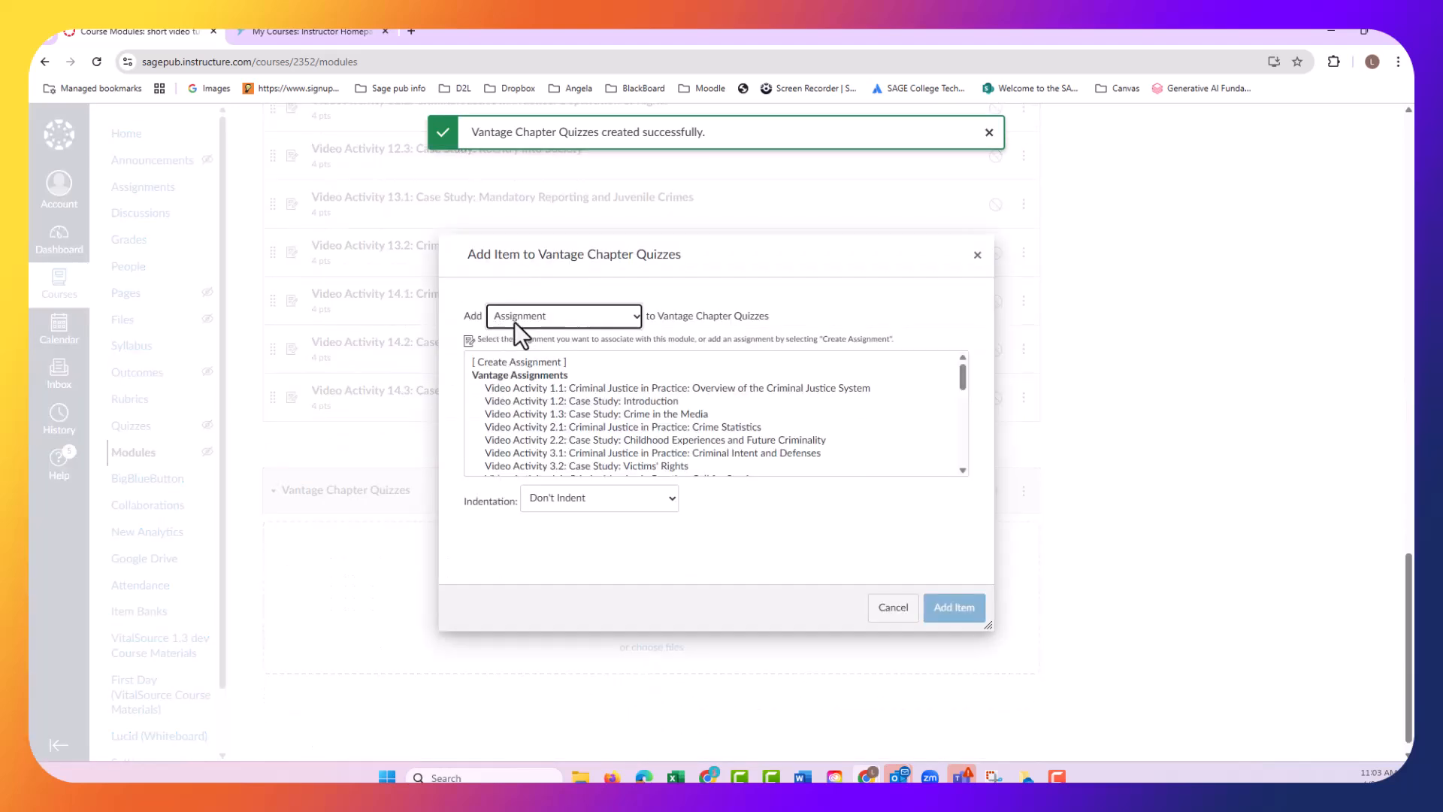
left_click(631, 316)
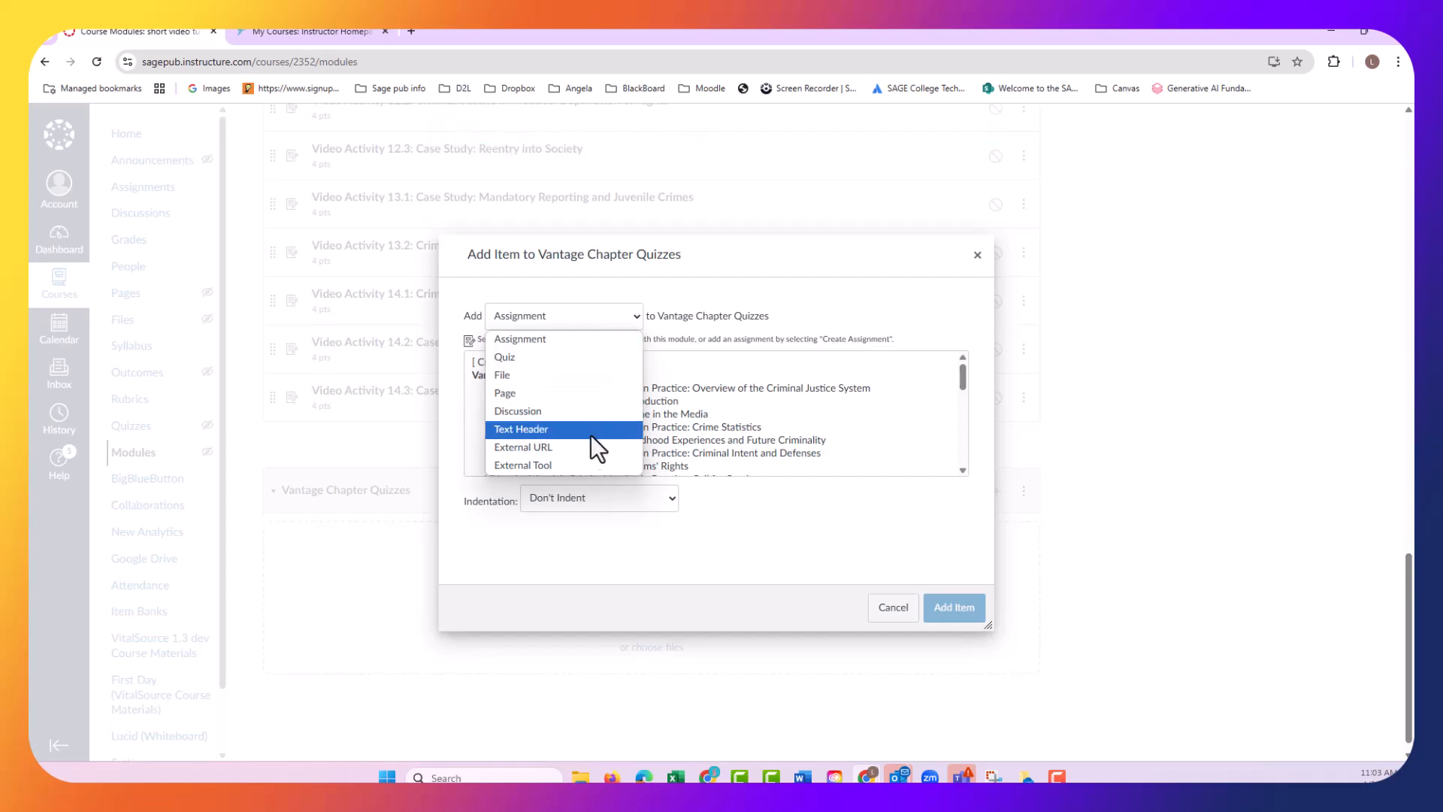
left_click(579, 465)
scroll(582, 436, "down", 6)
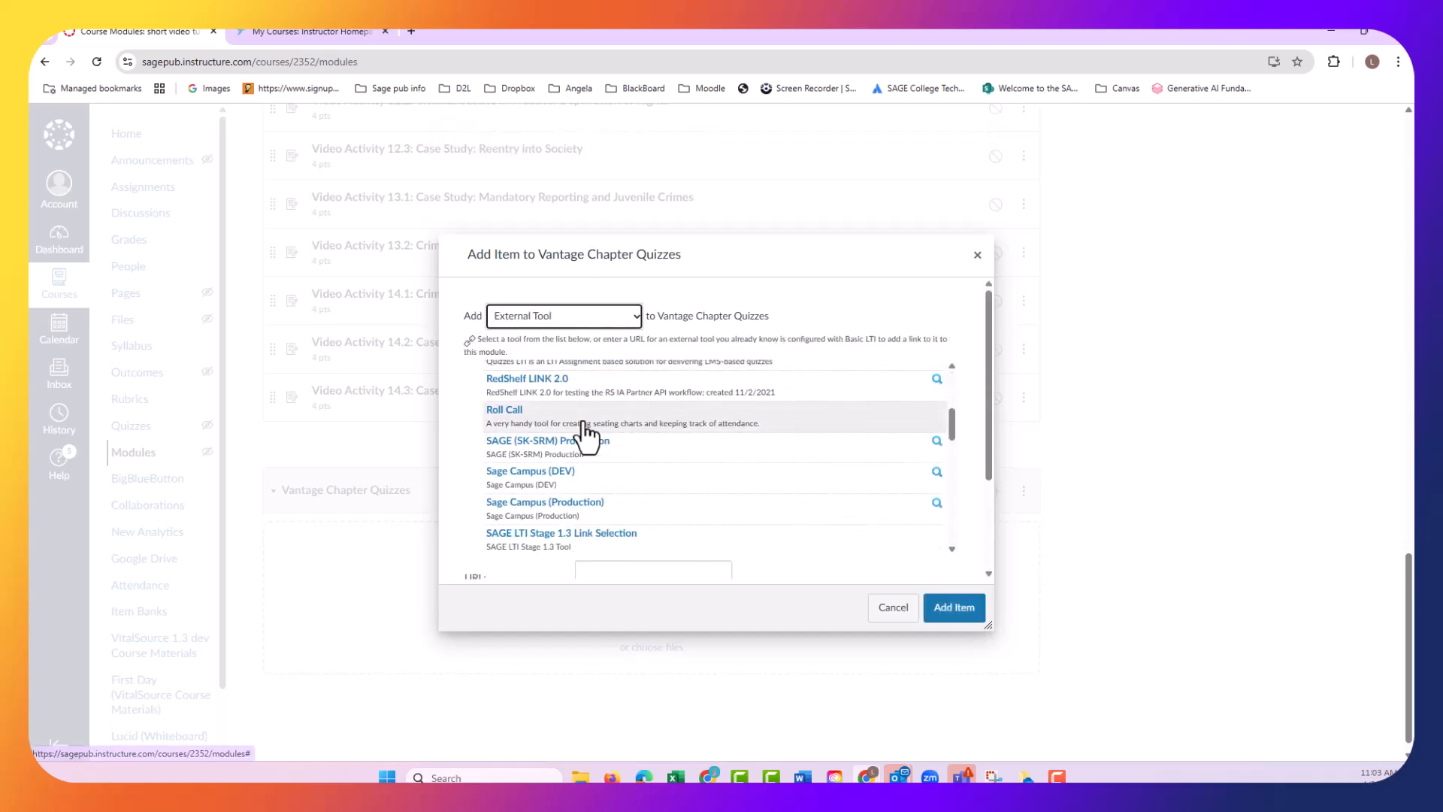
left_click(554, 485)
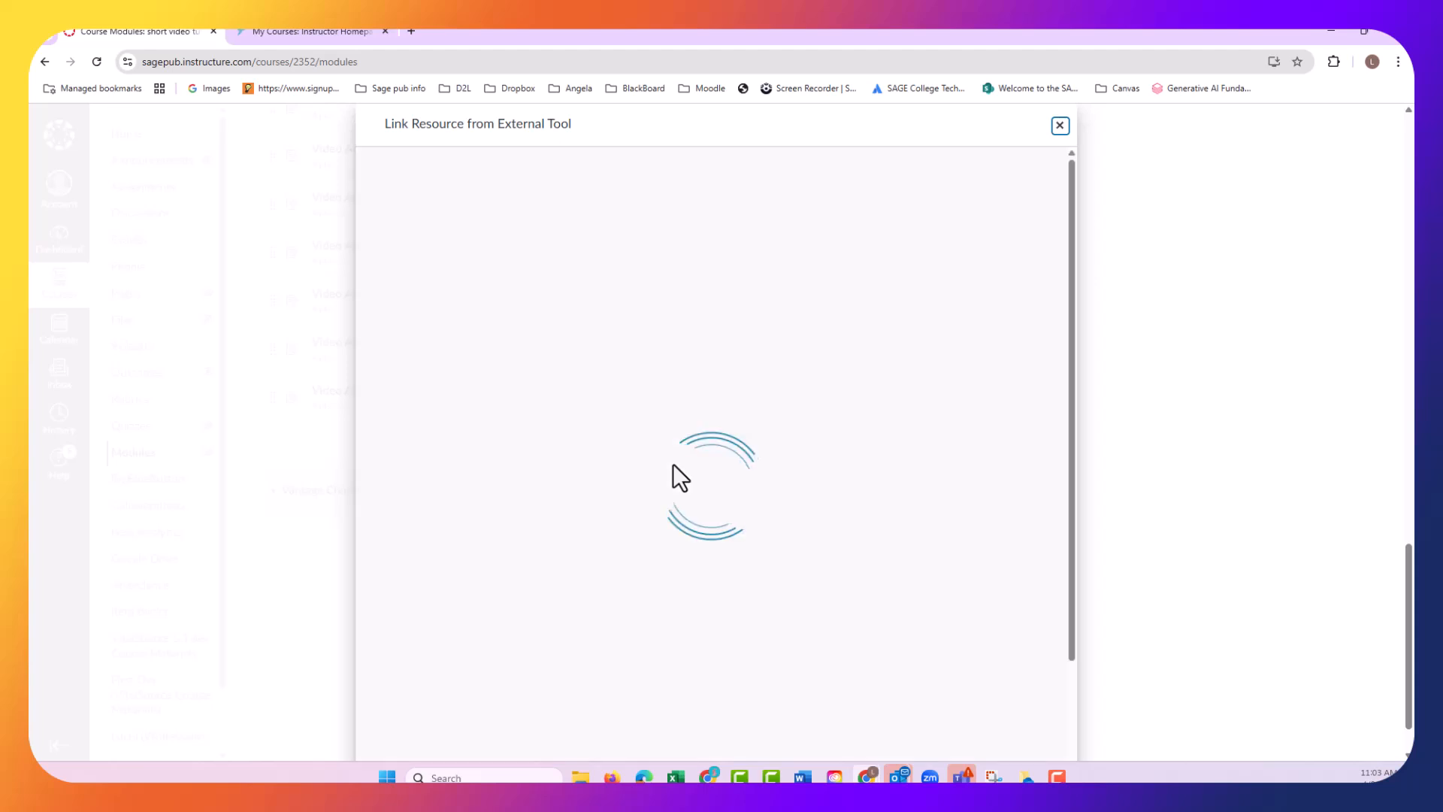
Filter the Vantage resources to Chapter Quiz and select all of them for both Link to Course and Grade Sync.
left_click(507, 521)
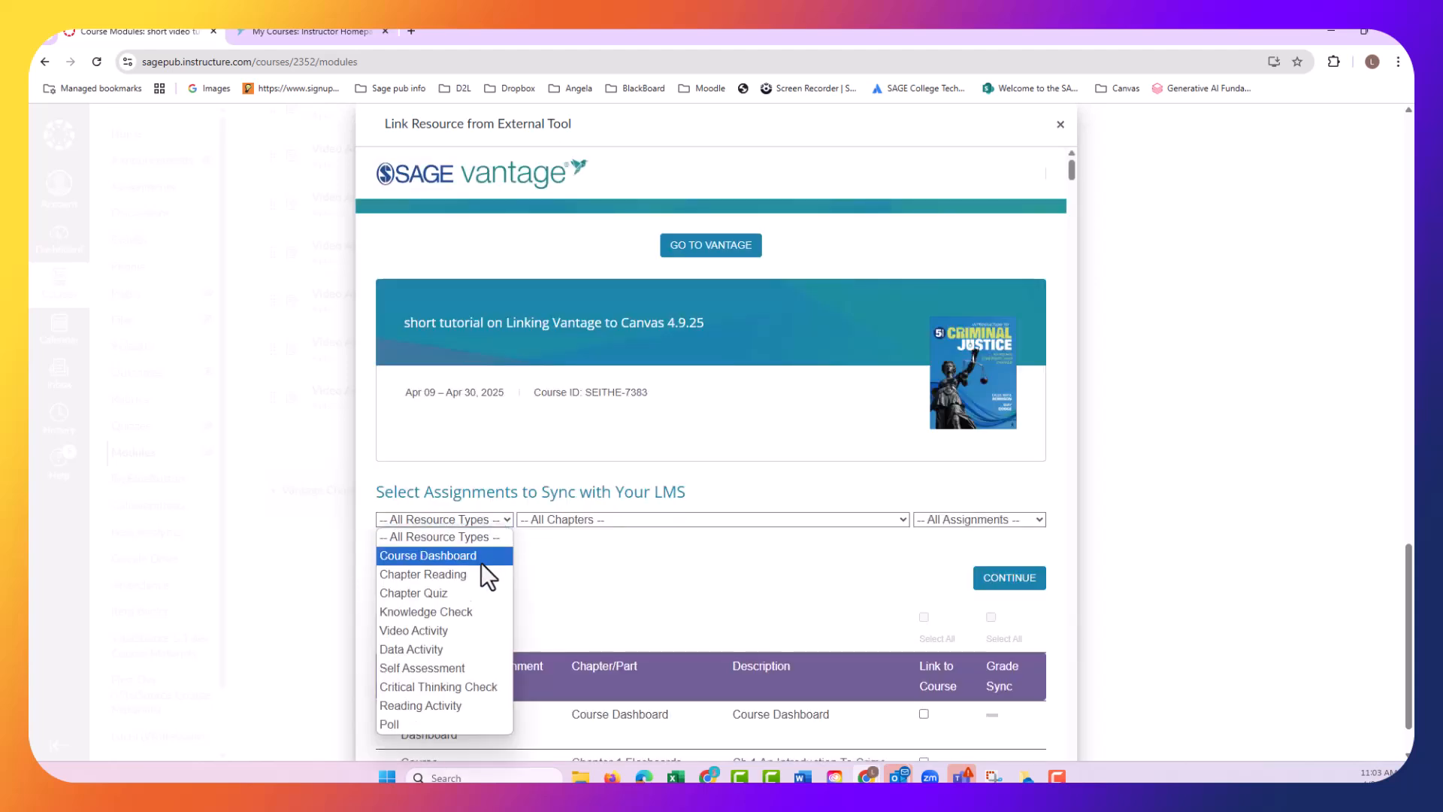
left_click(450, 593)
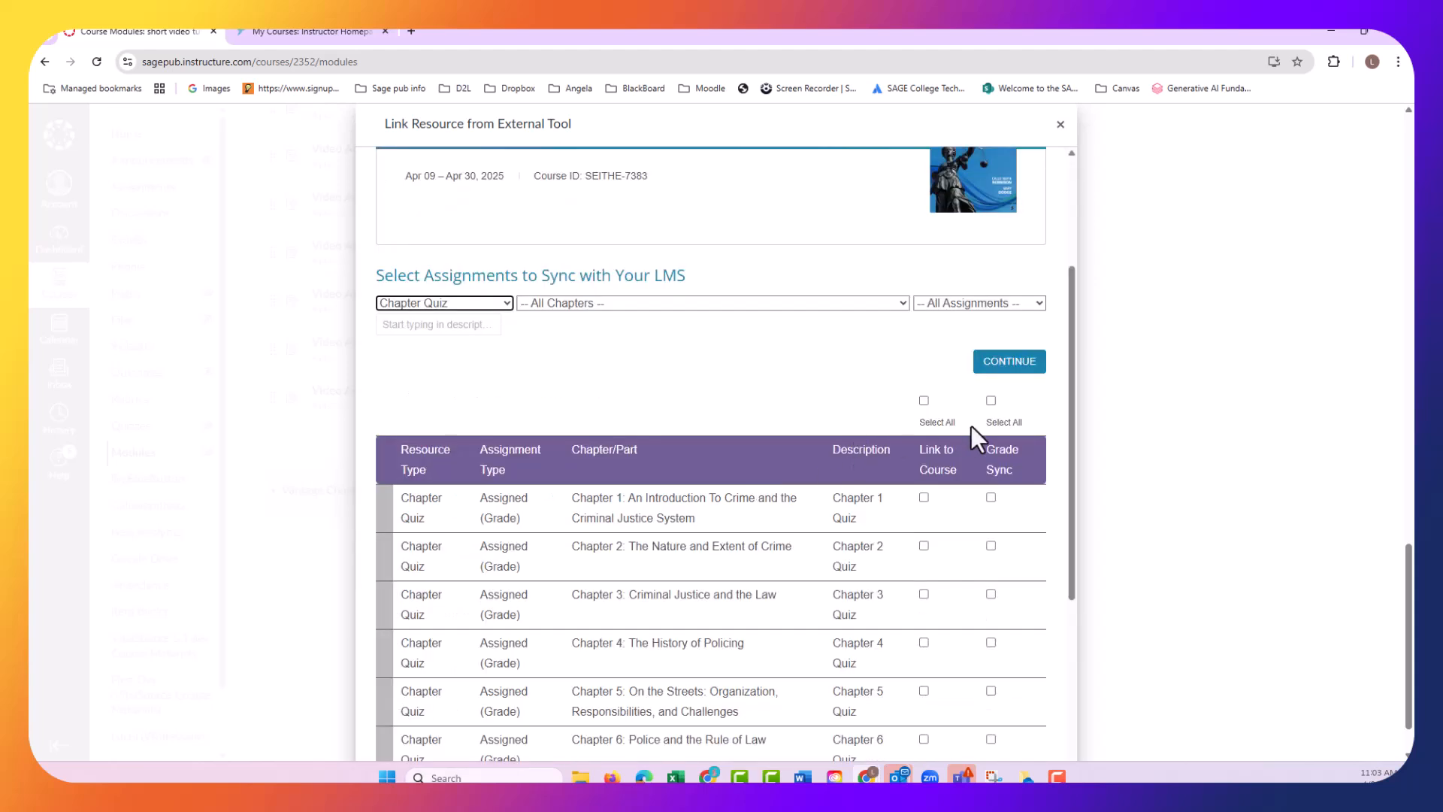
left_click(924, 400)
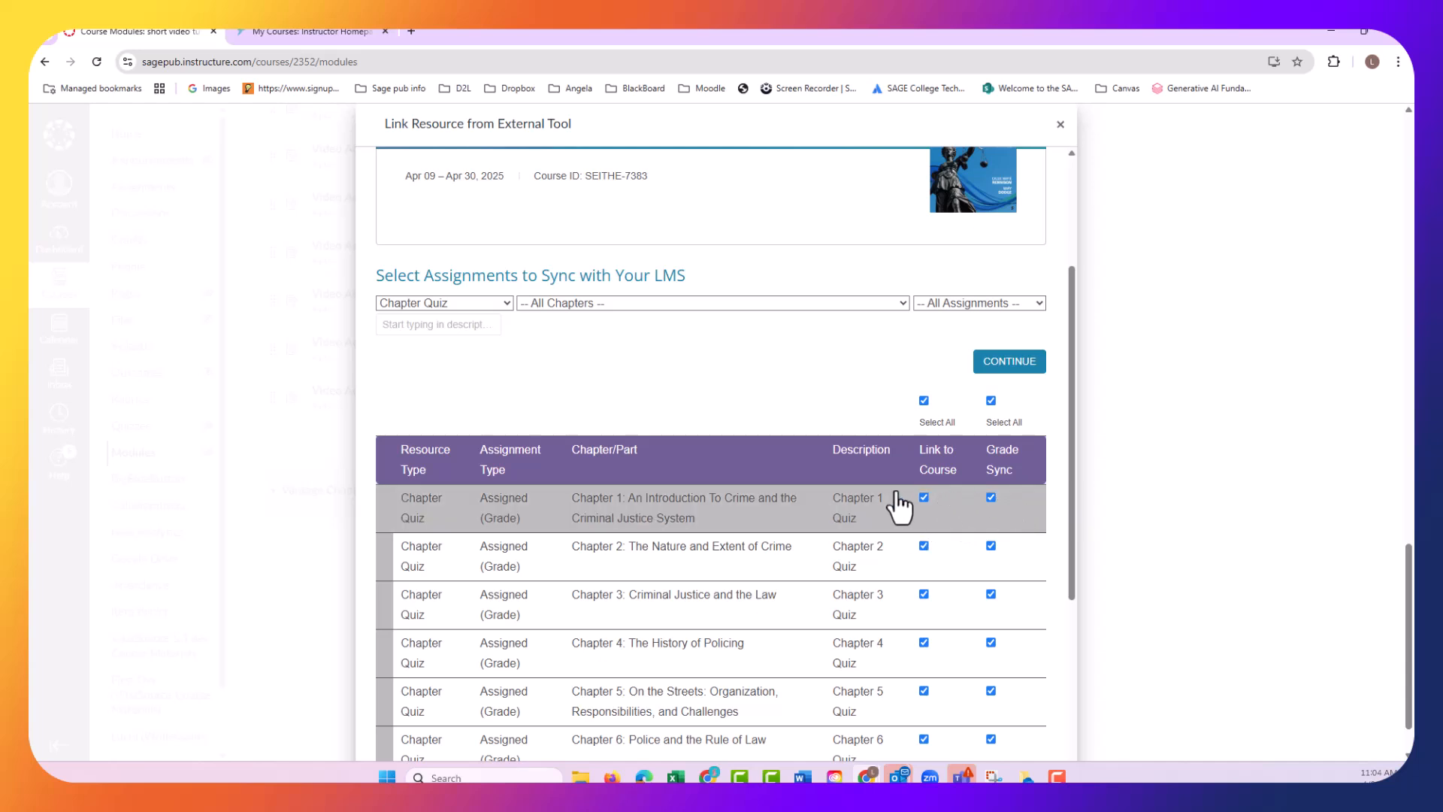
Continue with the selected chapter quizzes and confirm the LMS selections to link them to the module.
scroll(966, 478, "down", 6)
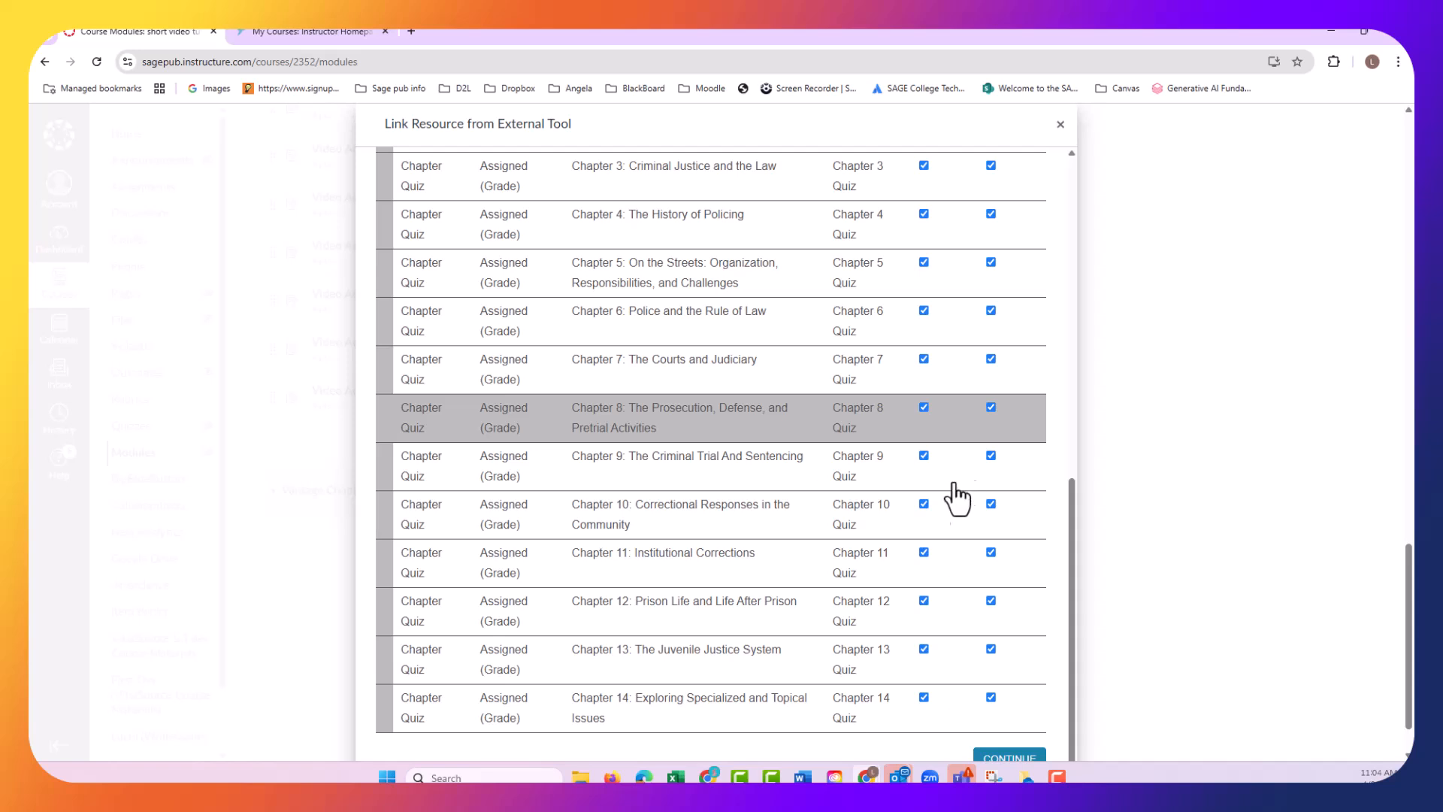
scroll(889, 683, "down", 2)
left_click(1022, 697)
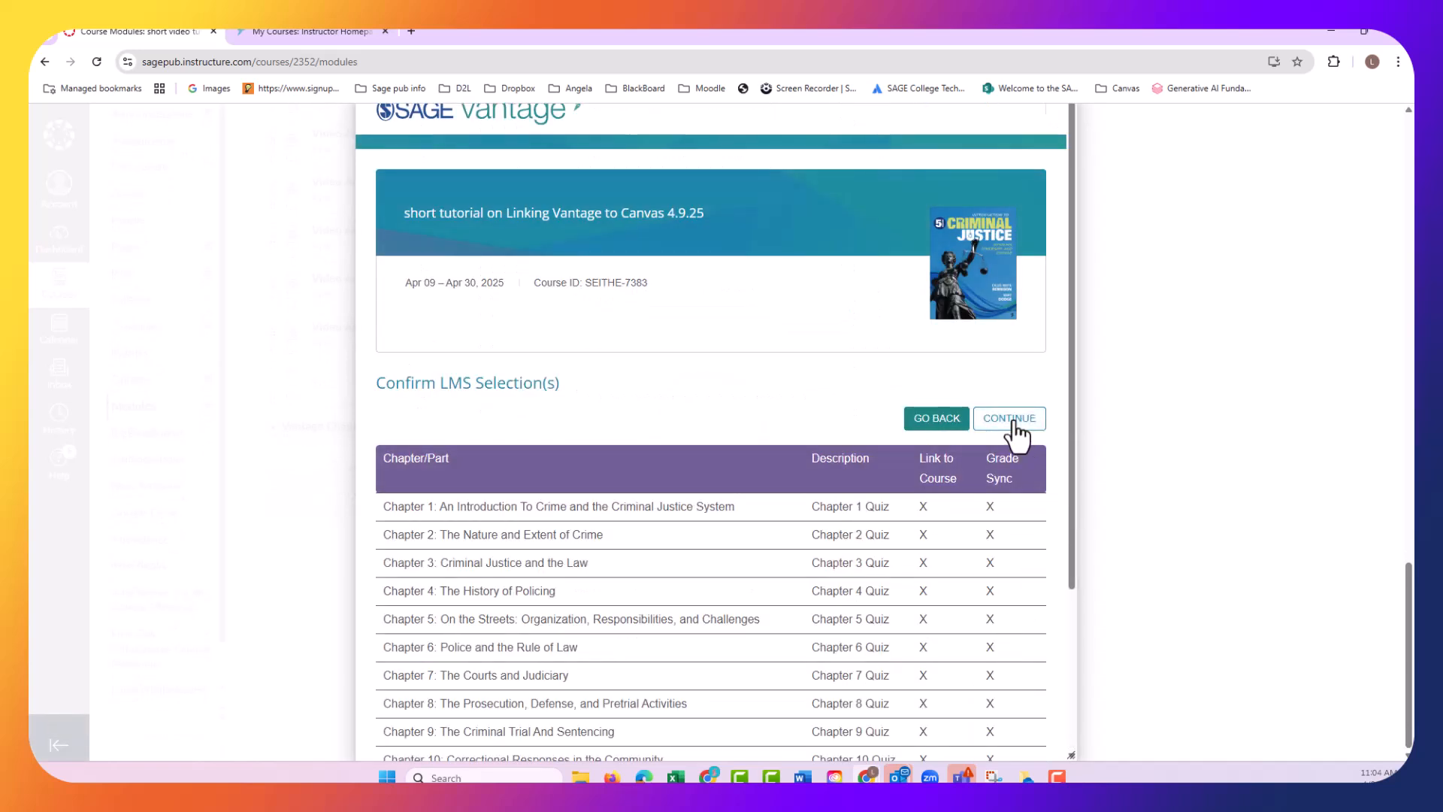
left_click(1014, 421)
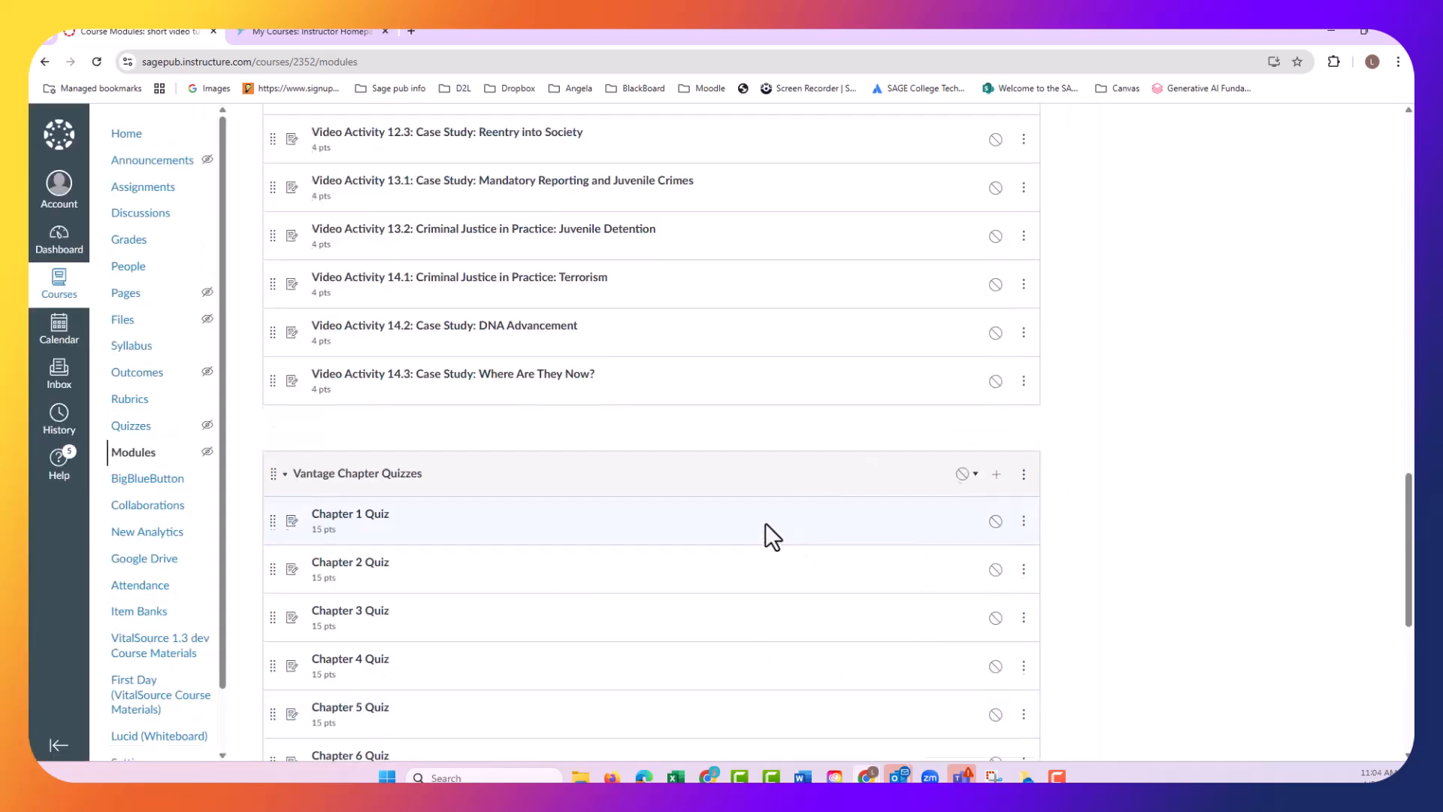
Look over the quizzes linked in the Vantage Chapter Quizzes module and open Chapter 1 Quiz.
scroll(765, 522, "up", 3)
scroll(765, 521, "down", 4)
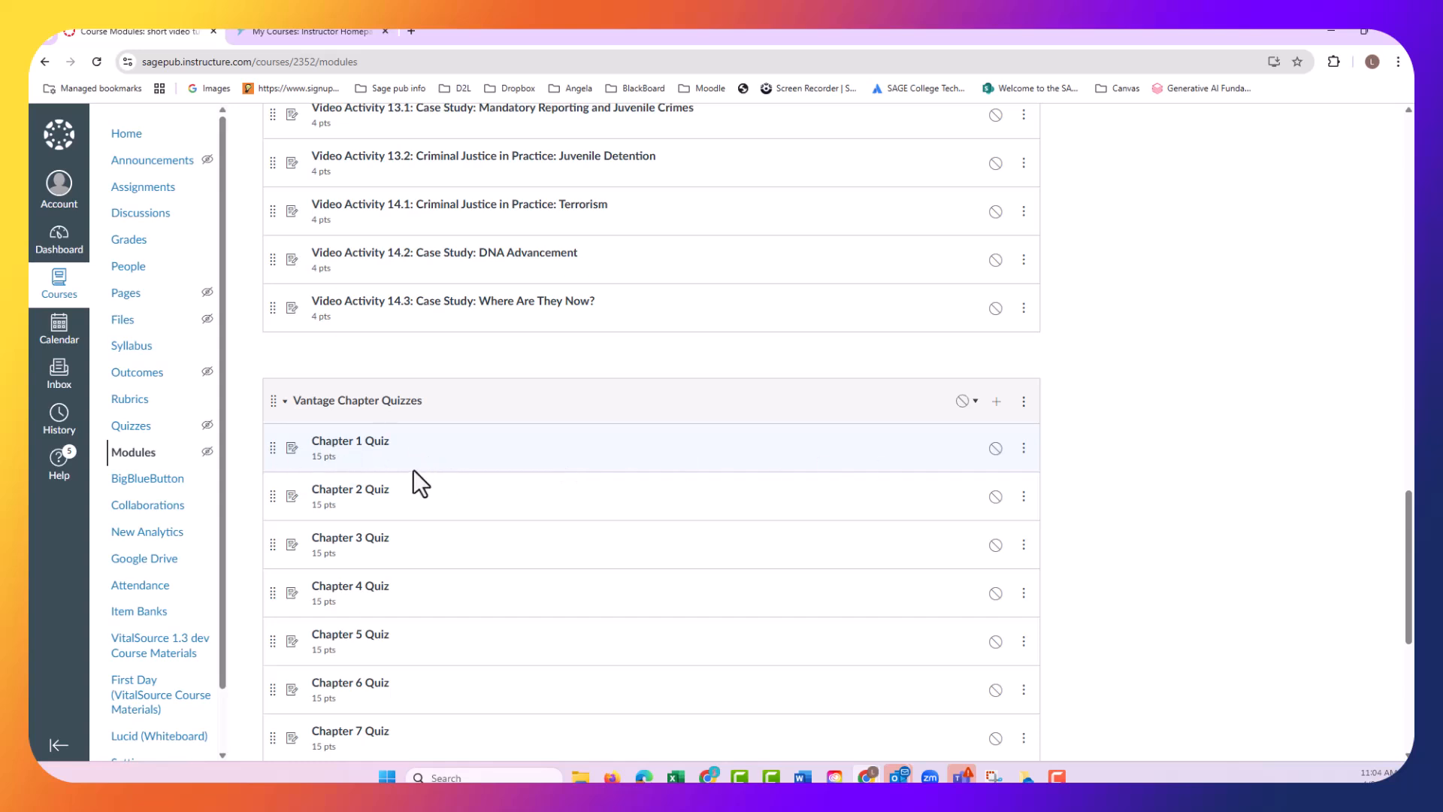
left_click(342, 445)
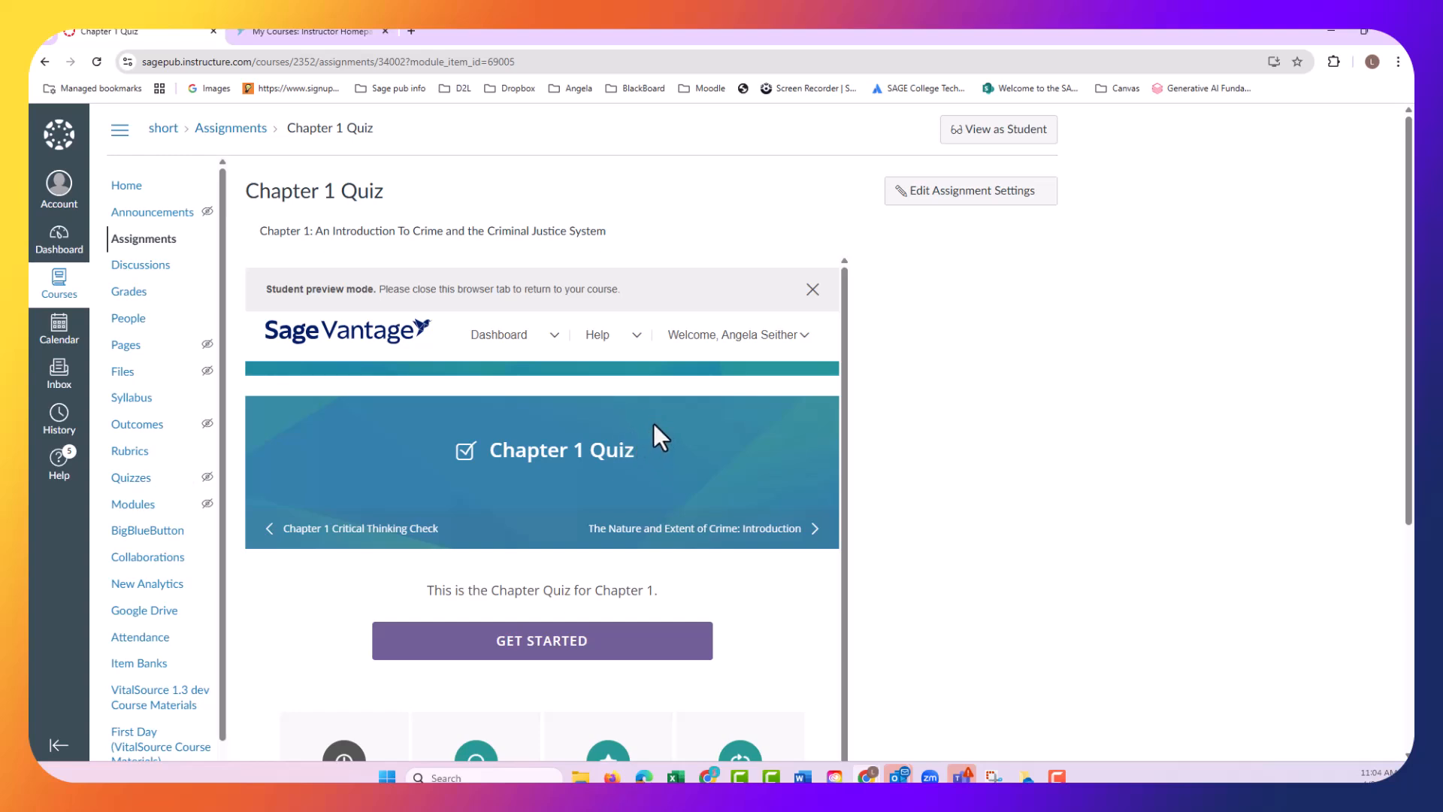
Edit the Chapter 1 Quiz assignment settings so the external tool loads in a new tab, and save without publishing.
left_click(960, 193)
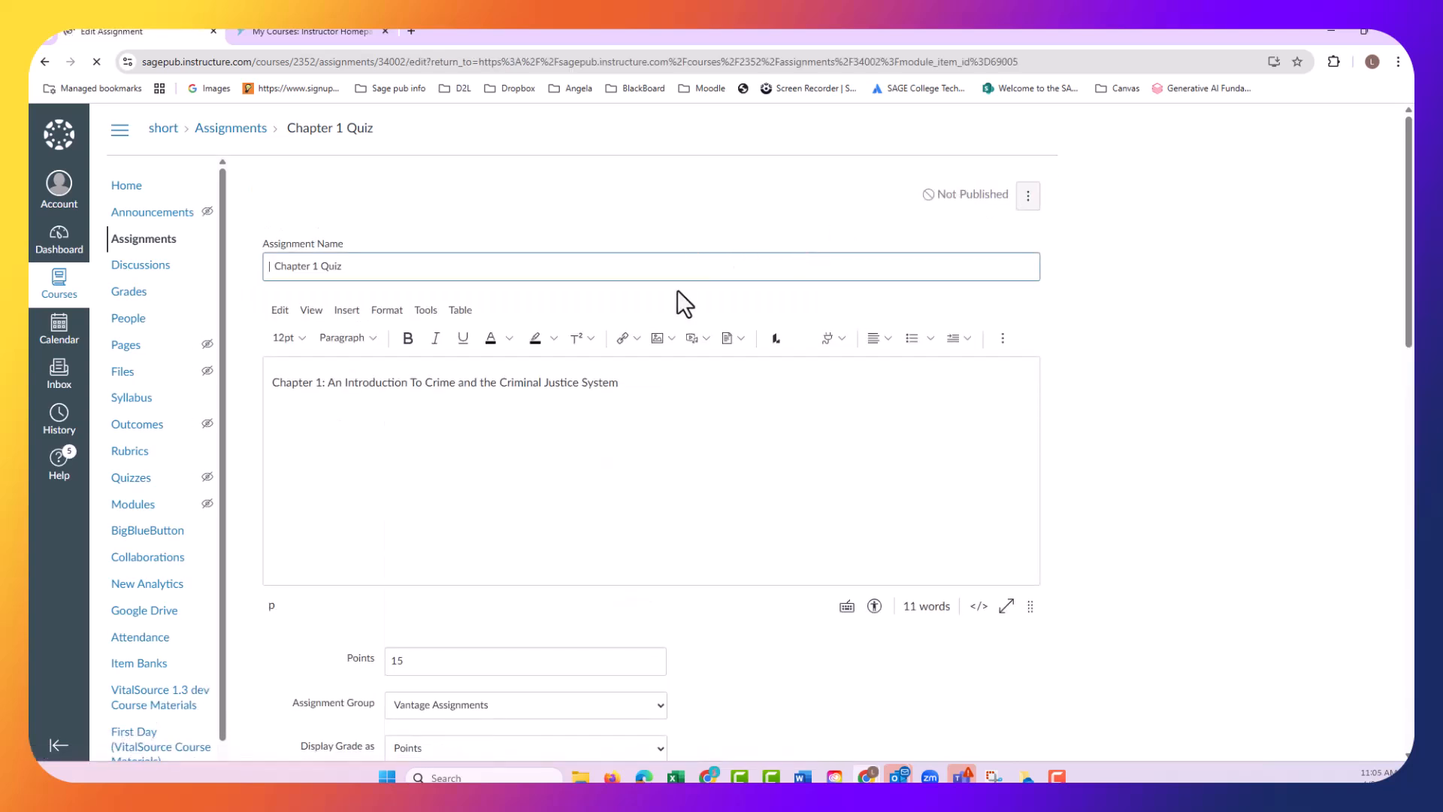
scroll(680, 293, "down", 6)
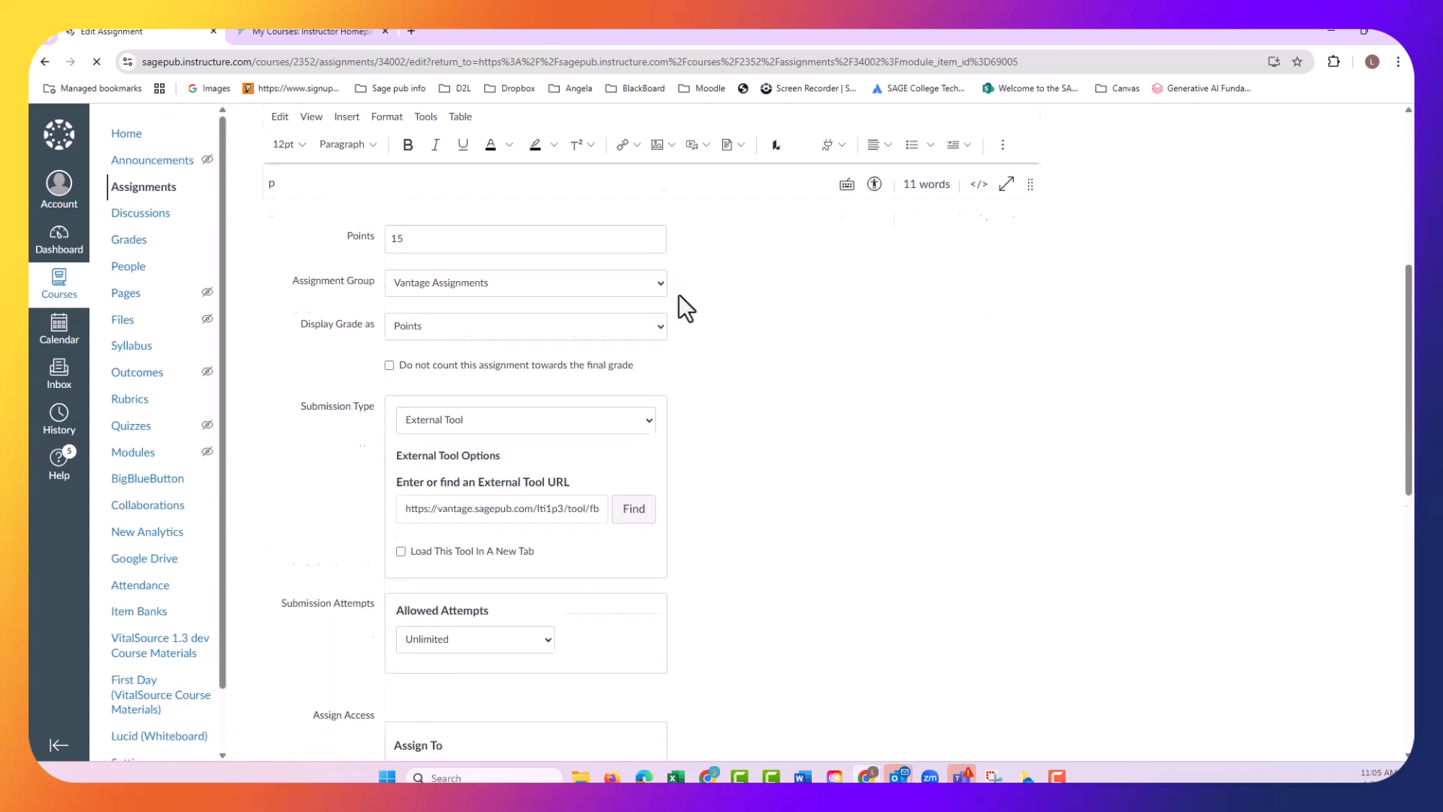
left_click(401, 469)
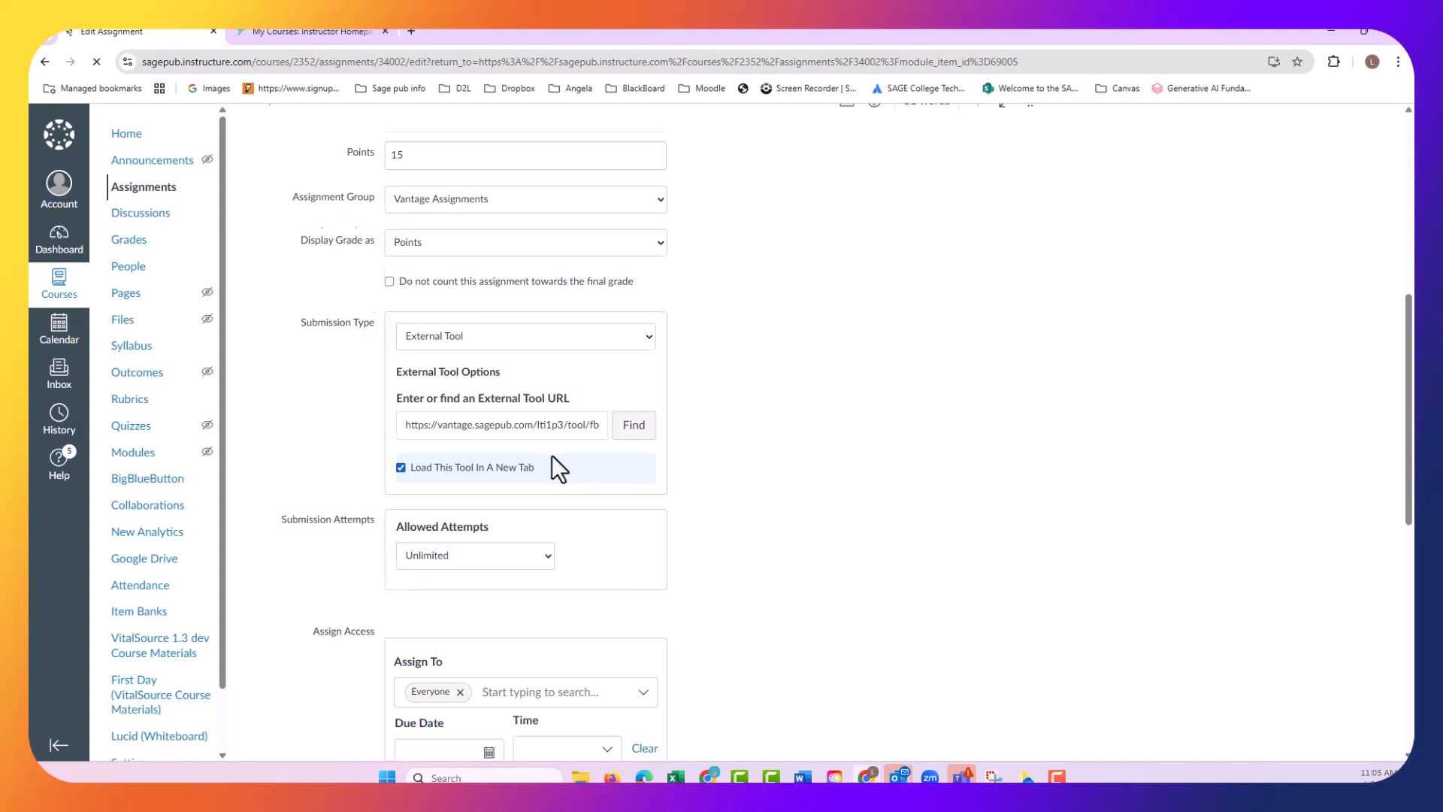
scroll(554, 462, "down", 4)
scroll(558, 467, "down", 4)
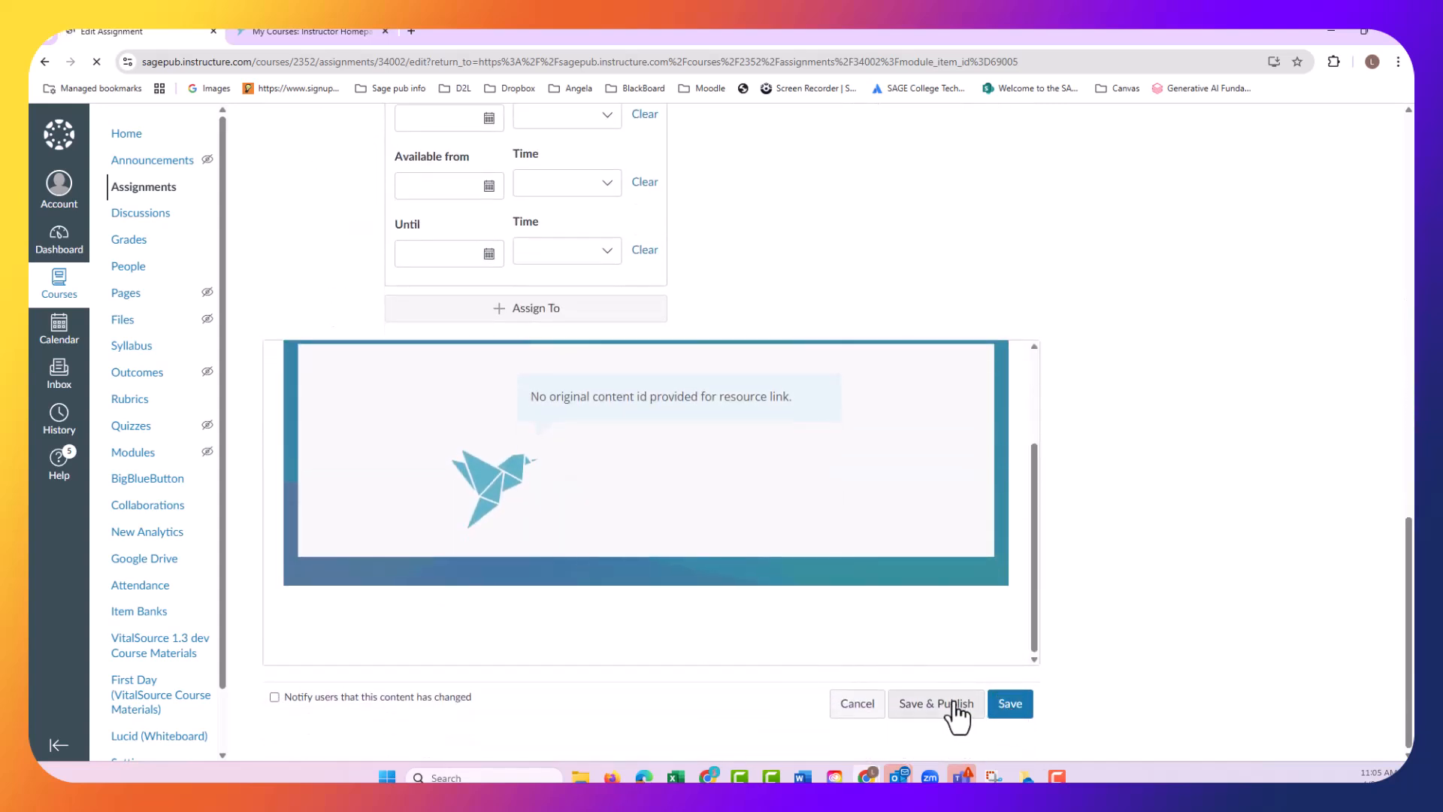
left_click(1010, 705)
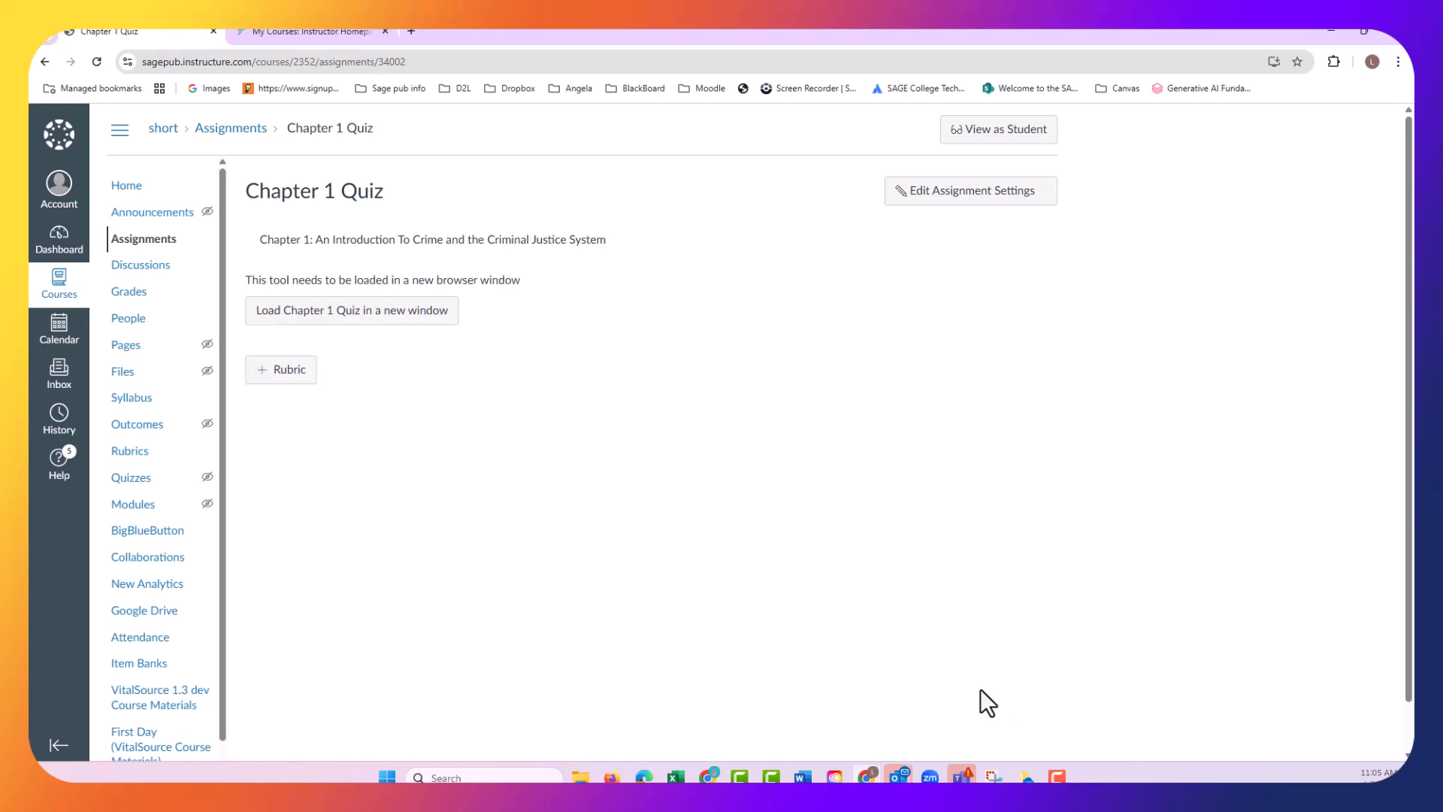
Preview Chapter 1 Quiz in a new window, and look through the Canvas gradebook columns as far as the chapter quizzes.
left_click(351, 311)
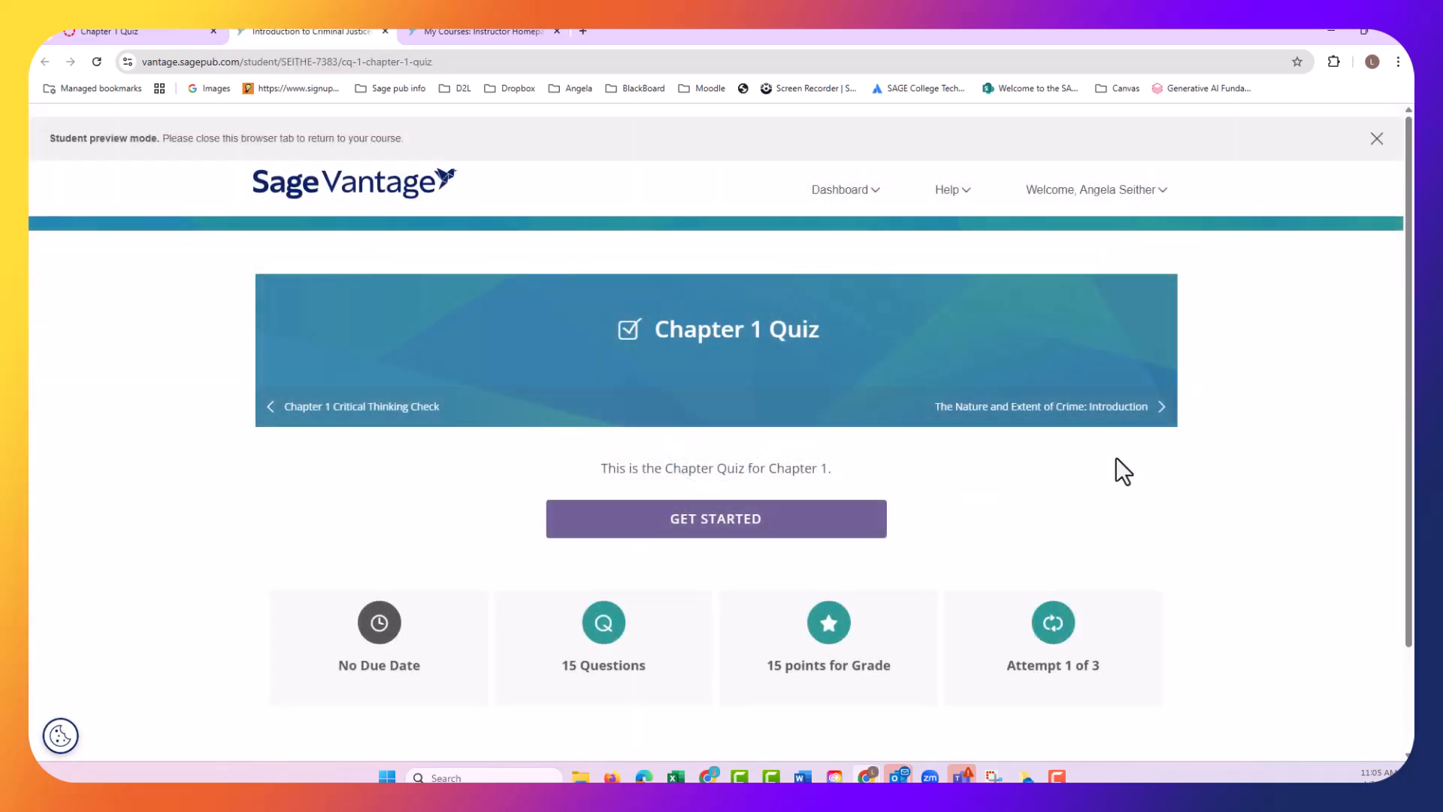
left_click(127, 30)
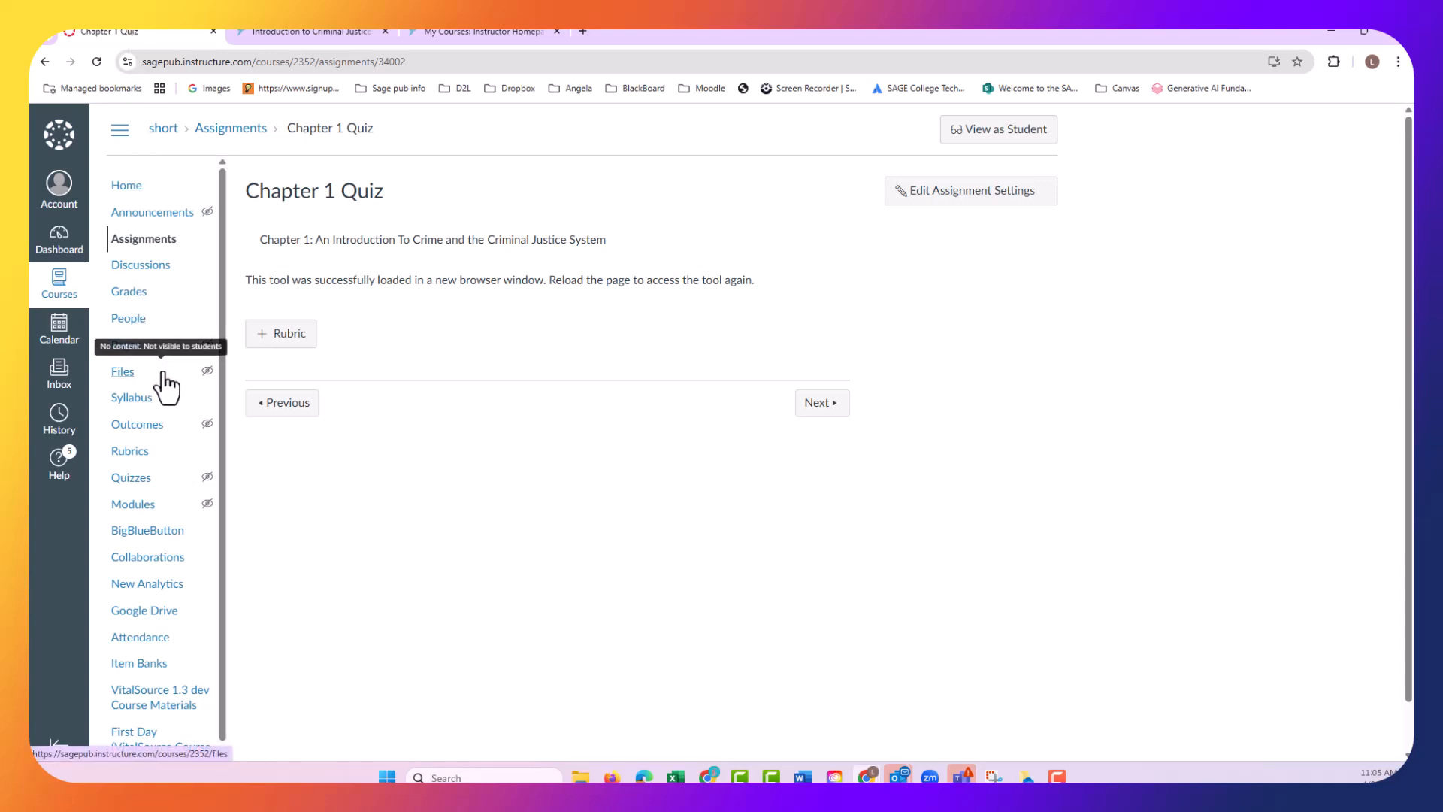
left_click(129, 295)
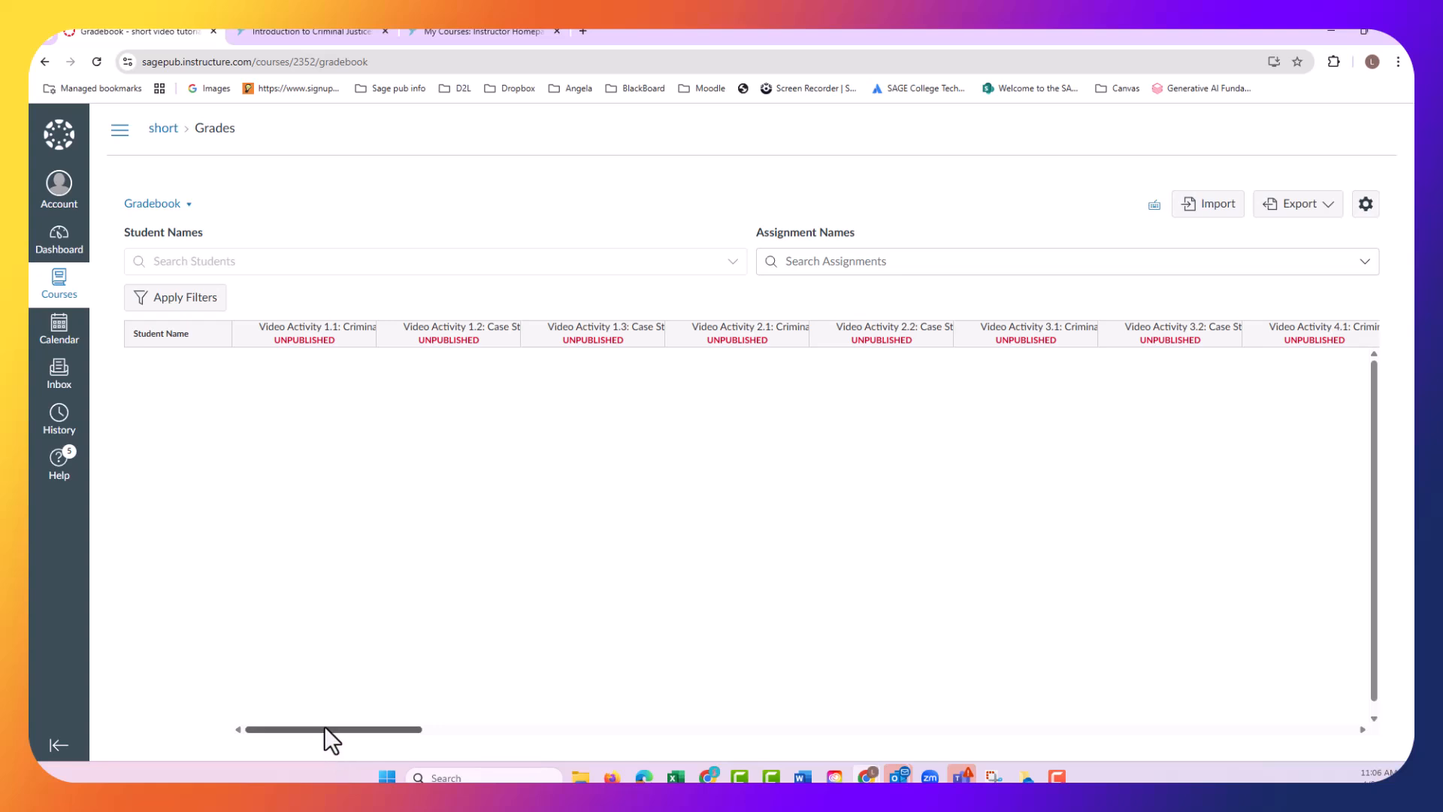
left_click_drag(323, 725, 1026, 700)
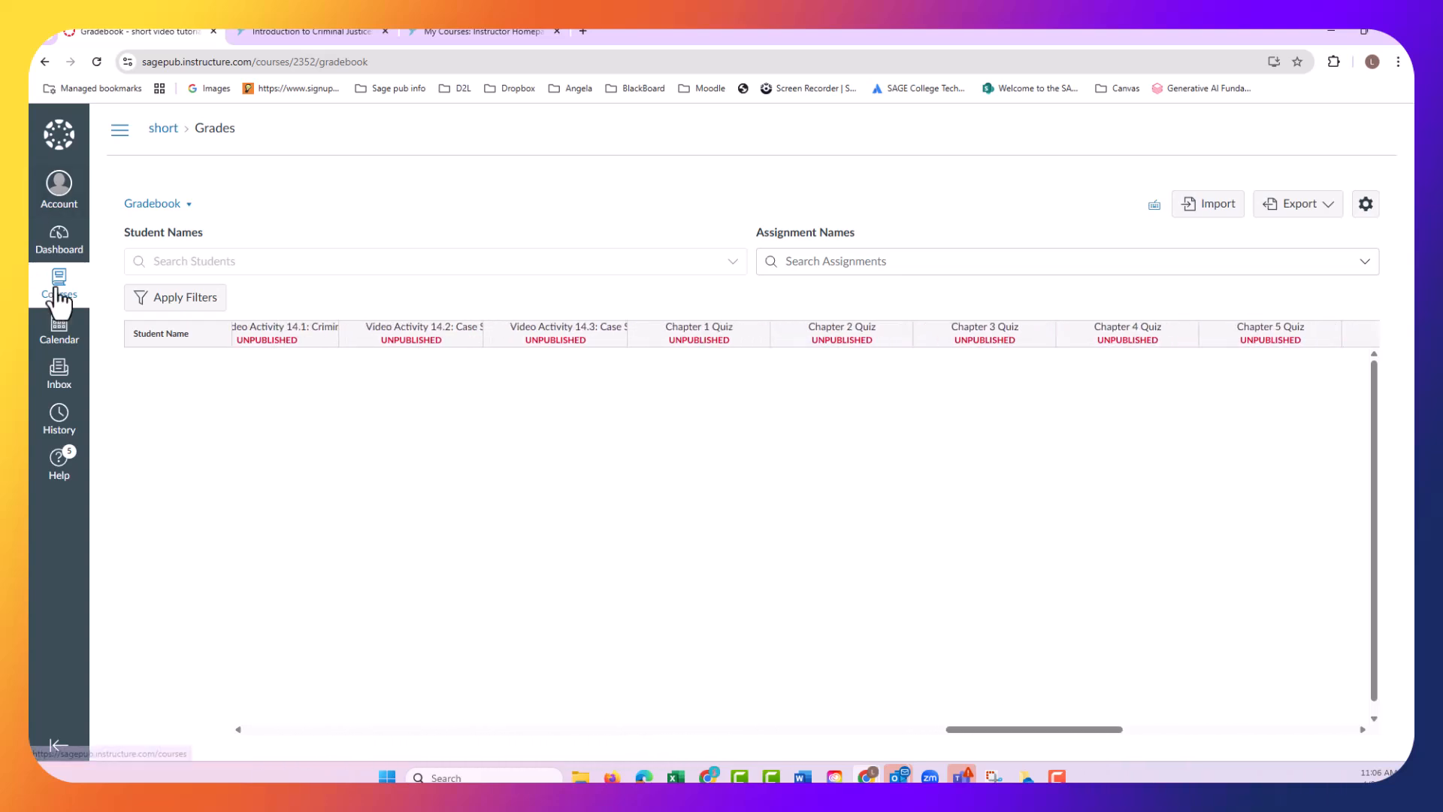
From the course's assignments list, set Video Activity 1.1 to load its external tool in a new tab, and save and publish it.
left_click(120, 130)
left_click(135, 241)
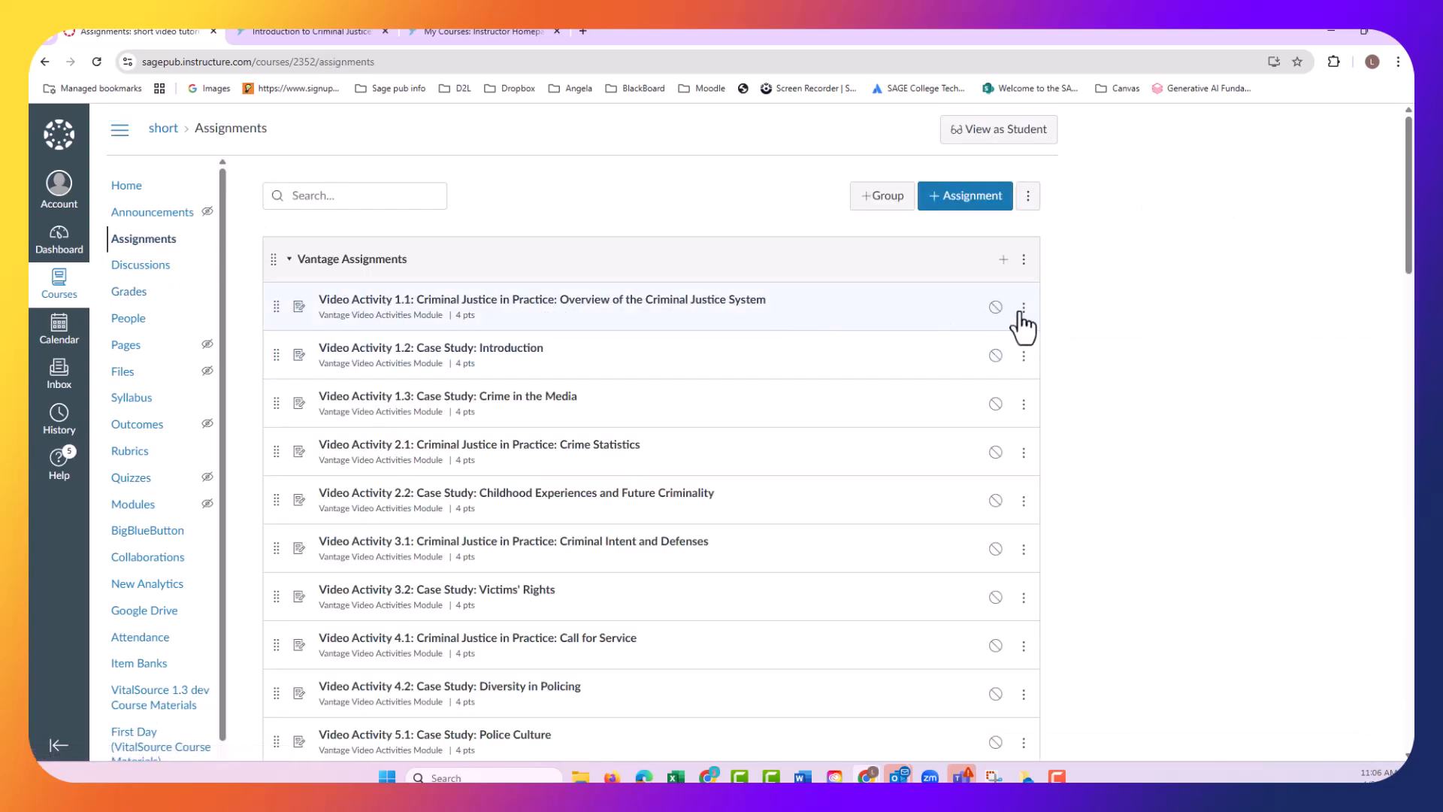
left_click(1024, 308)
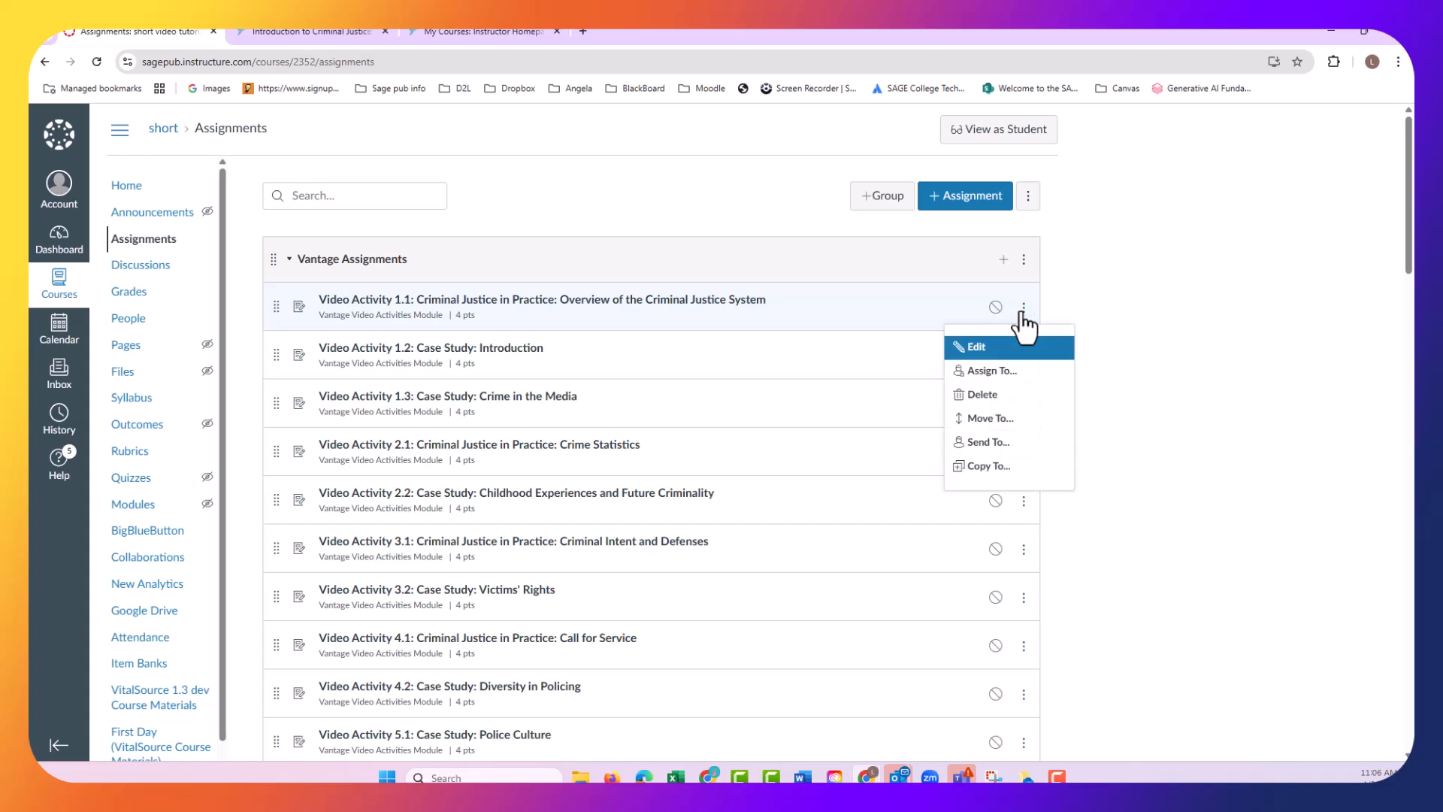
left_click(973, 347)
left_click(610, 586)
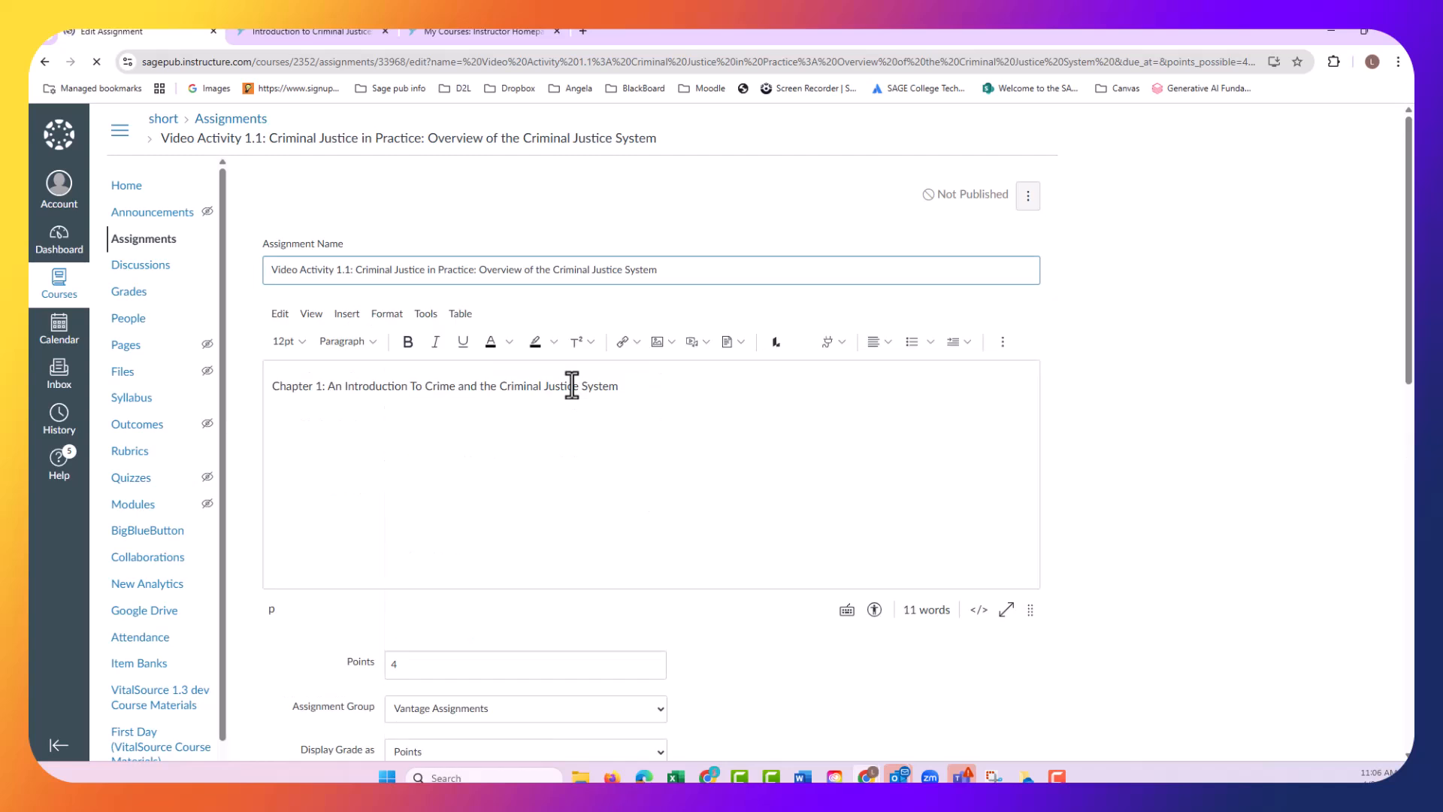
scroll(571, 388, "down", 7)
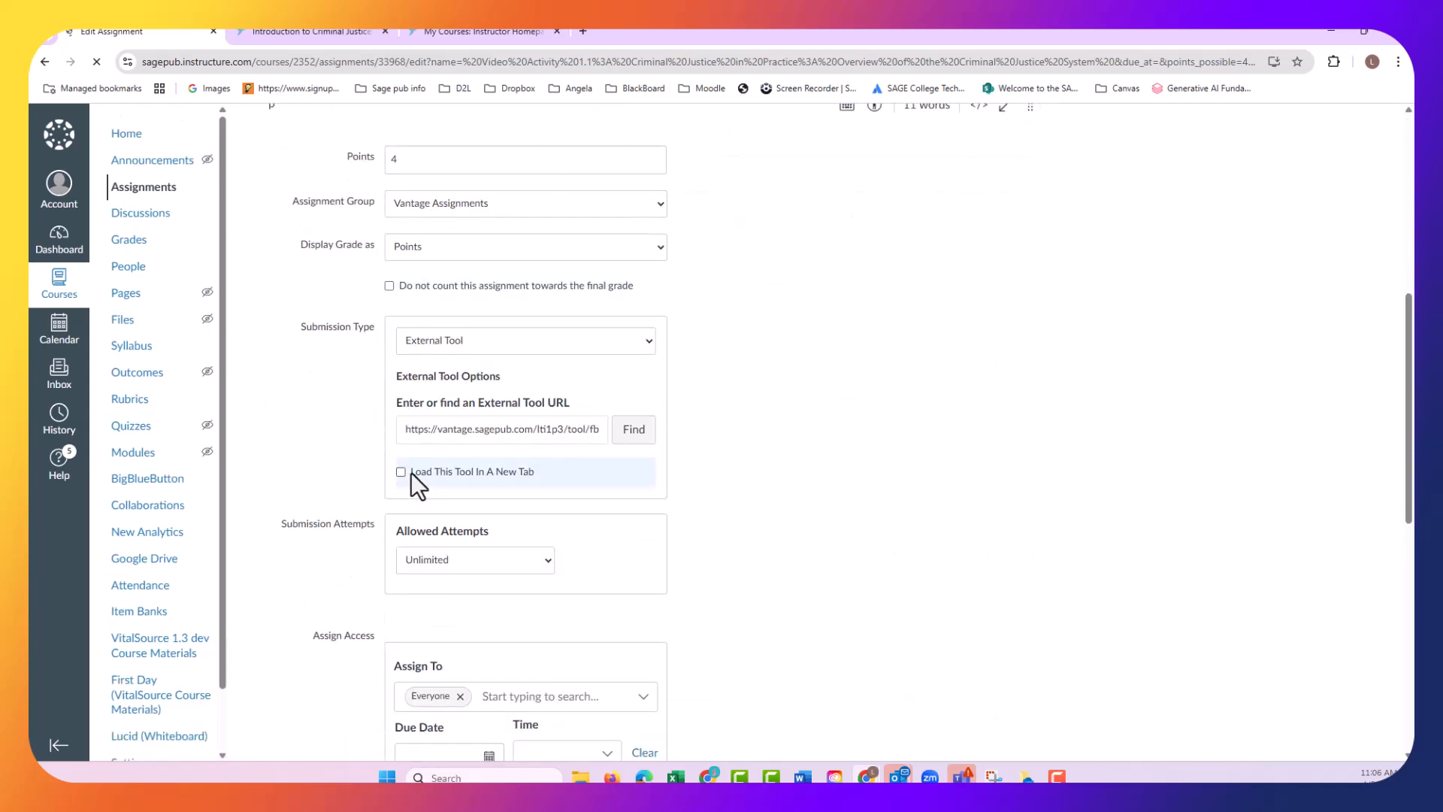
left_click(400, 472)
scroll(660, 444, "down", 8)
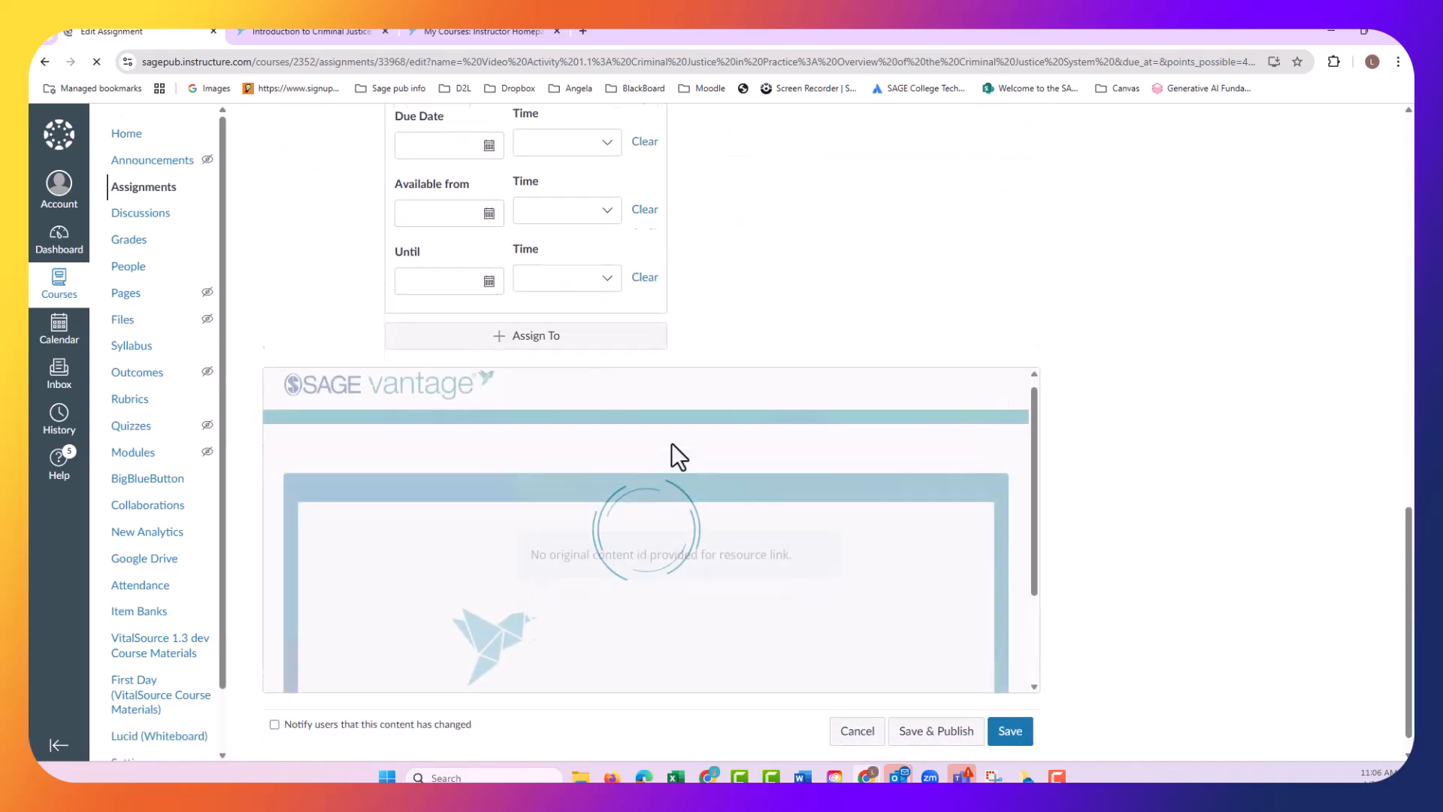
scroll(672, 466, "down", 1)
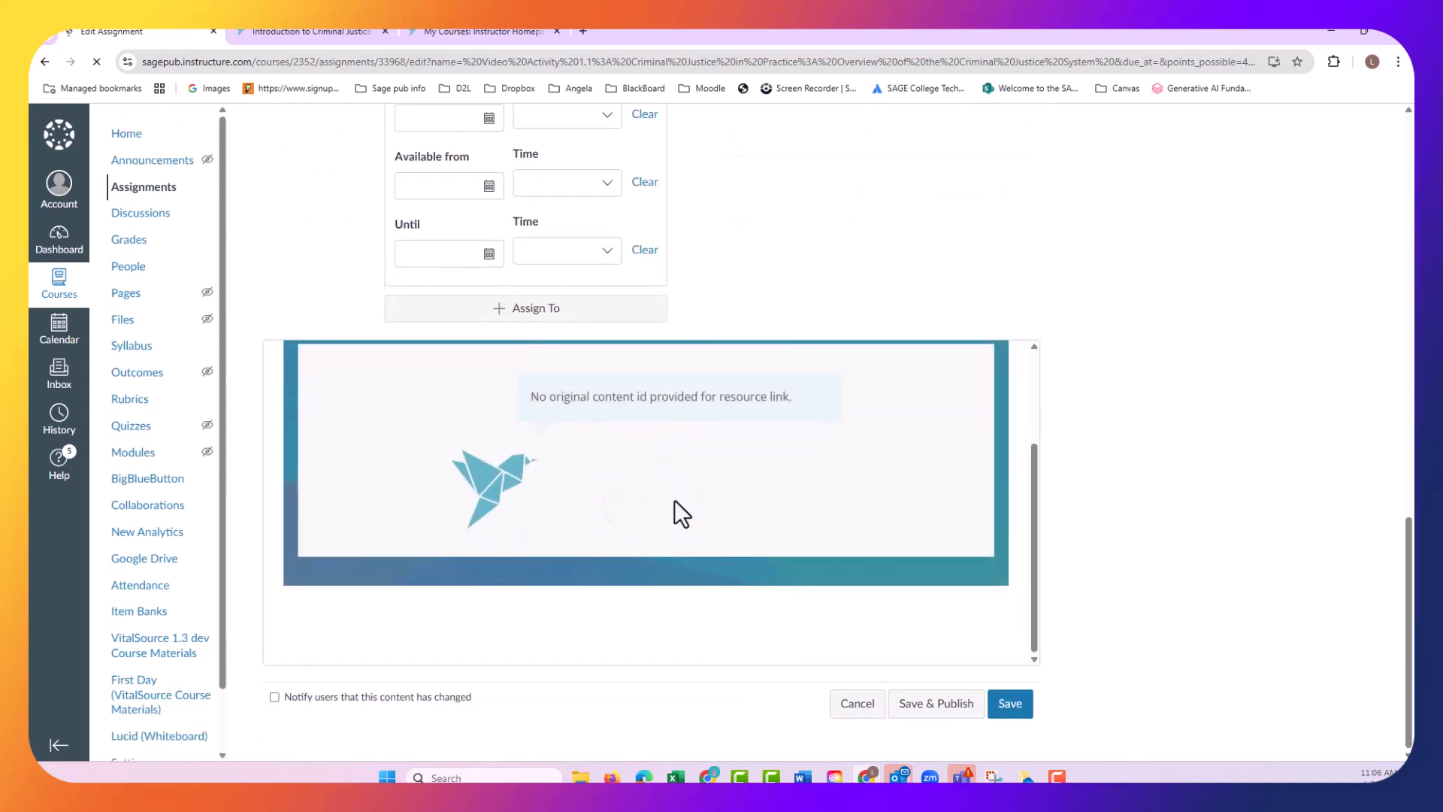
left_click(953, 705)
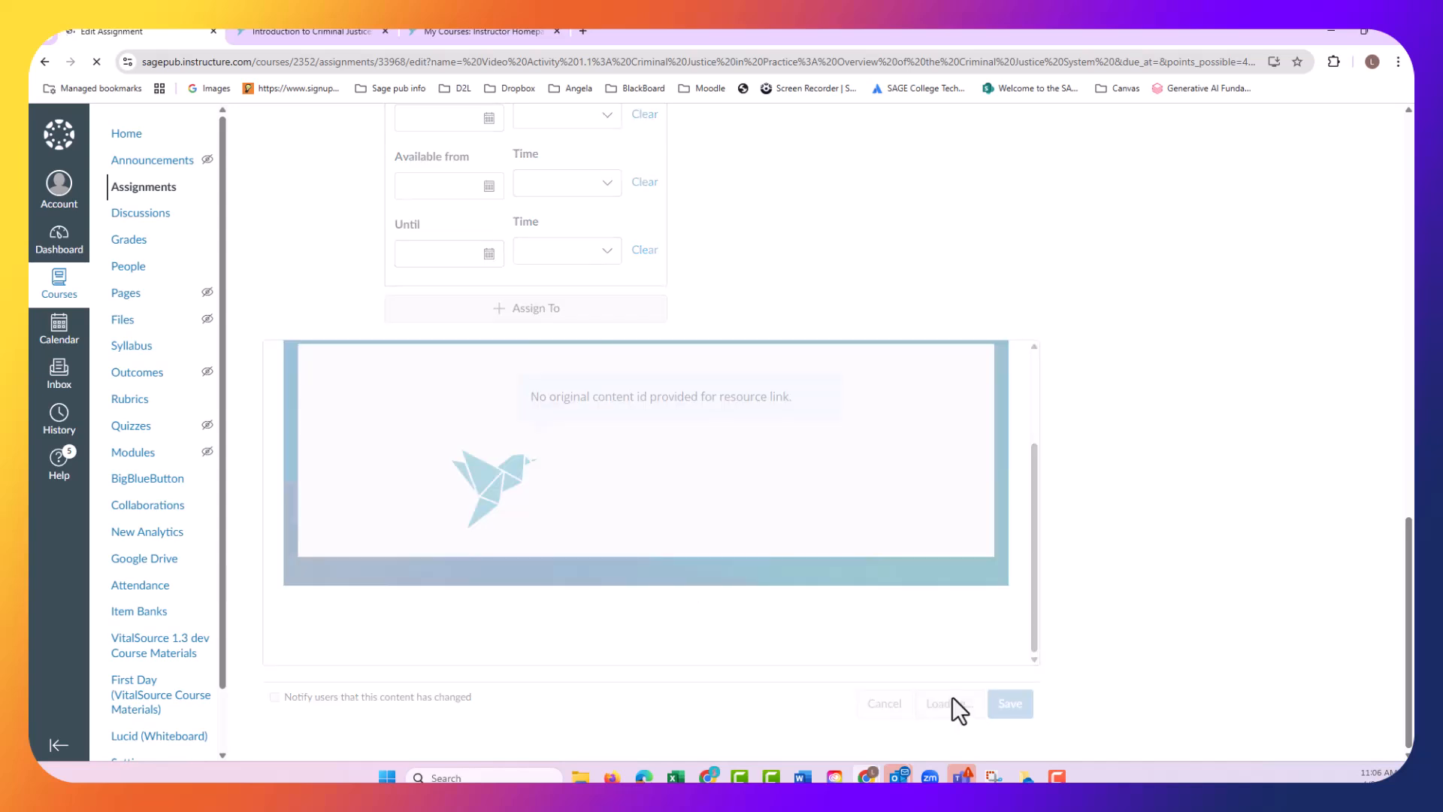